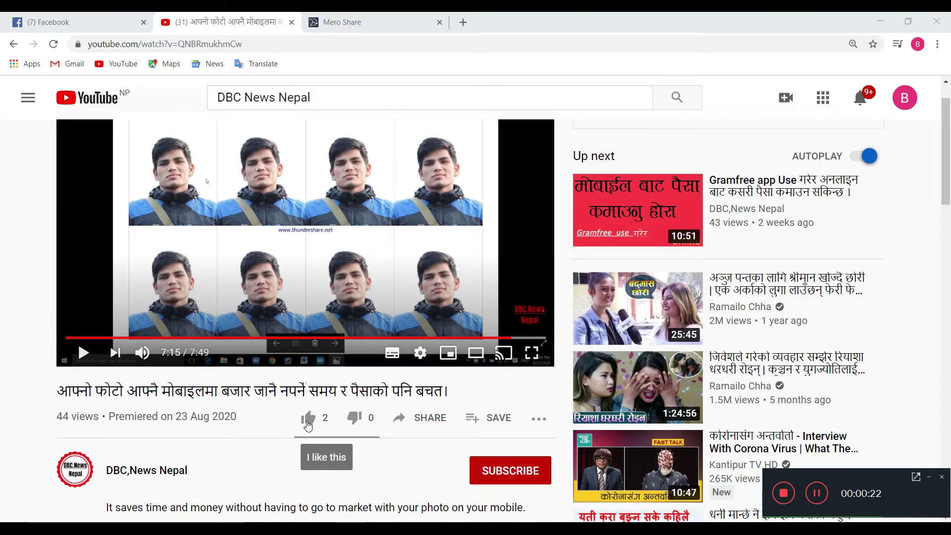
# Like the photo-printing video and subscribe to its news channel with notifications
pyautogui.click(308, 425)
pyautogui.click(519, 475)
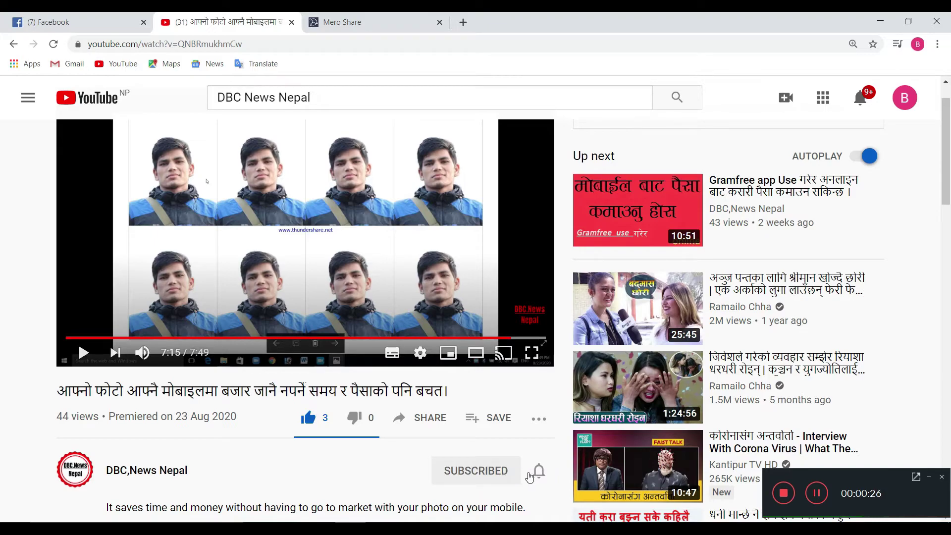
pyautogui.click(534, 476)
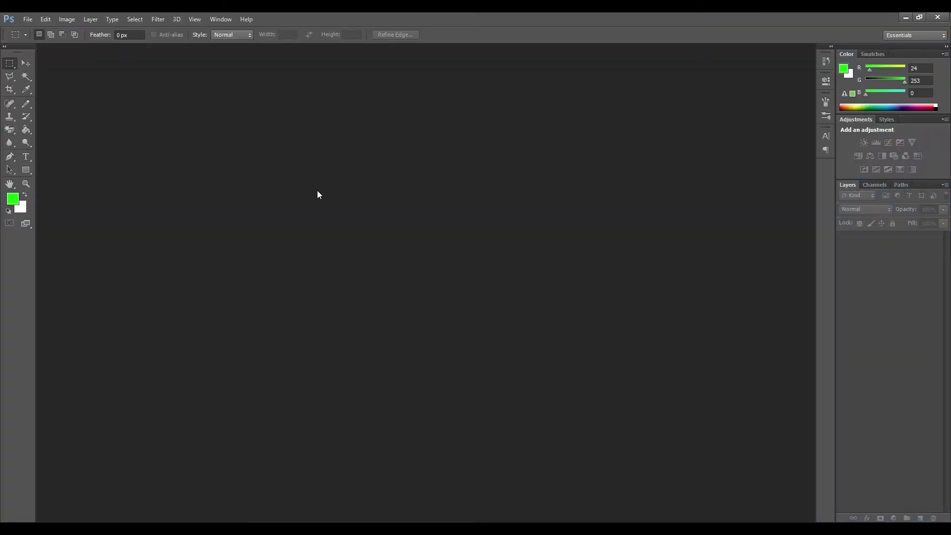
# Open the IMG_0947 family photo from the Desktop, accepting its colour profile
pyautogui.hotkey('ctrl', 'o')
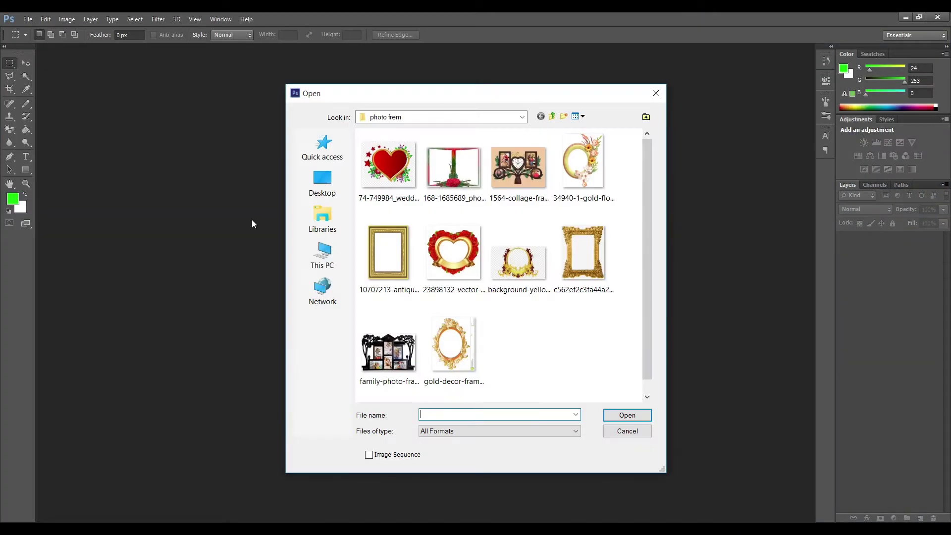
pyautogui.click(335, 181)
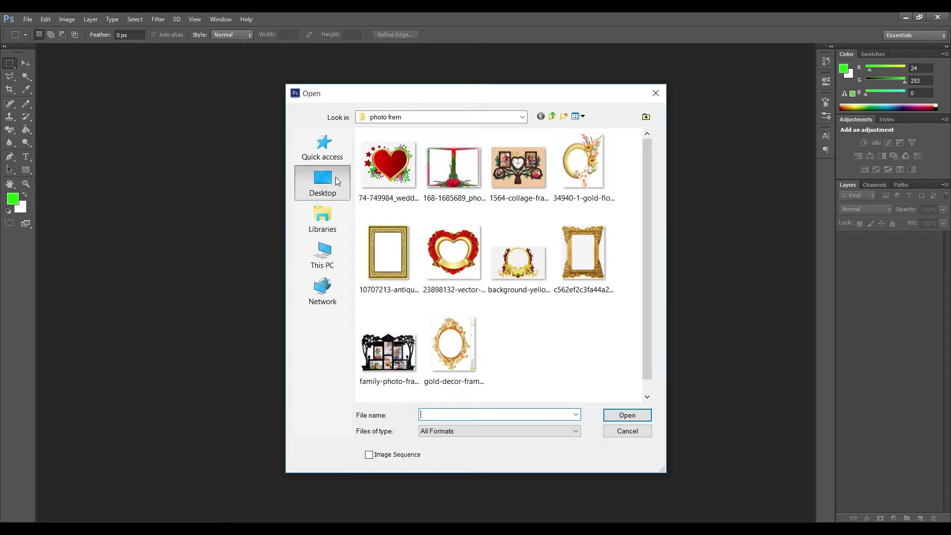
pyautogui.scroll(-2, 511, 278)
pyautogui.click(418, 282)
pyautogui.doubleClick(417, 282)
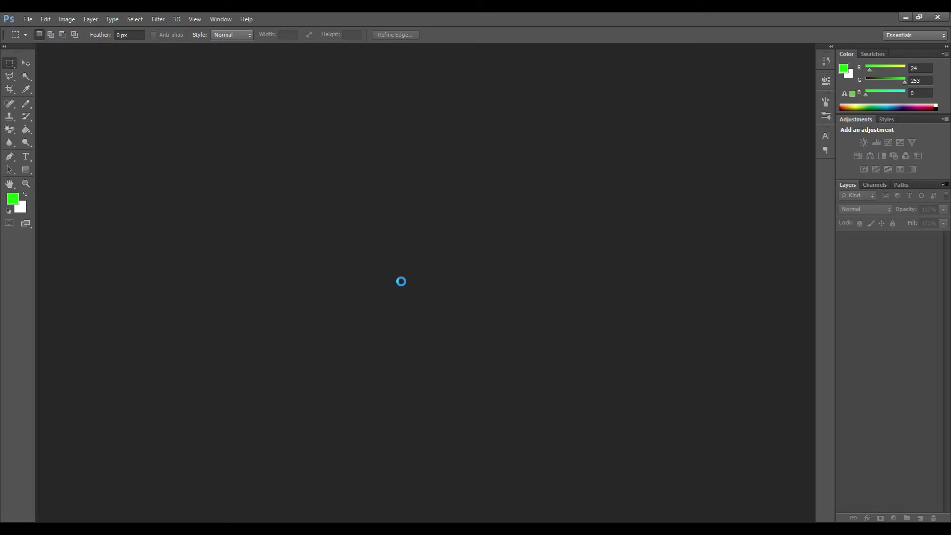
pyautogui.click(508, 261)
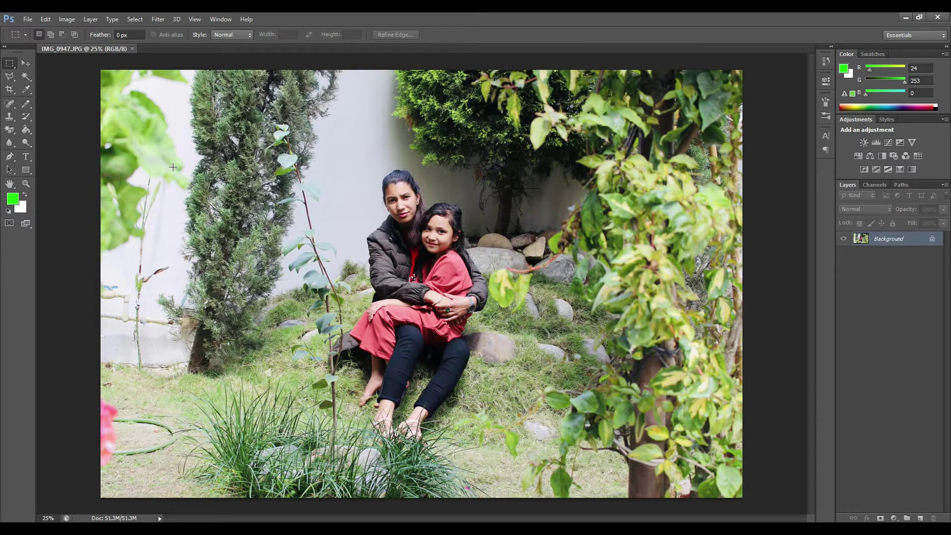
# Open the heart-with-roses frame image from D:\backround\photo frem
pyautogui.hotkey('ctrl', 'o')
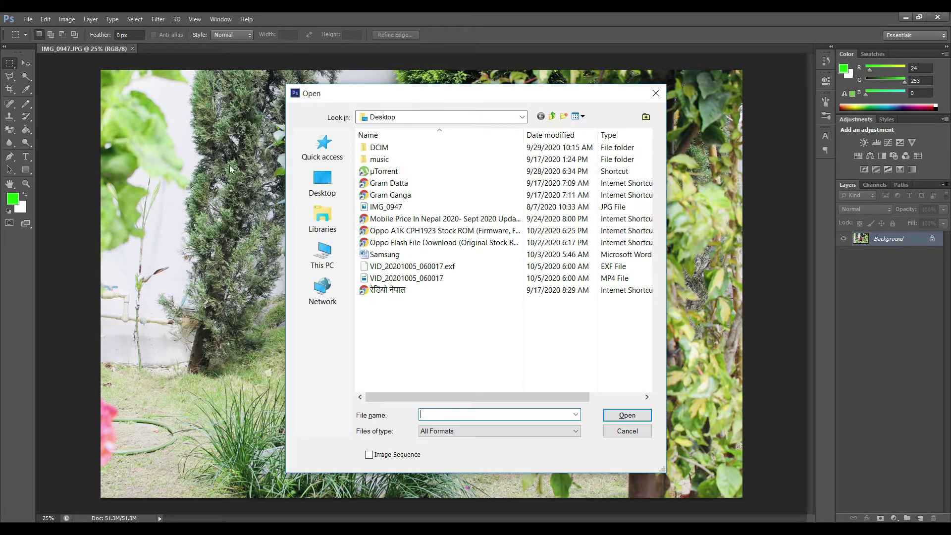
pyautogui.click(322, 255)
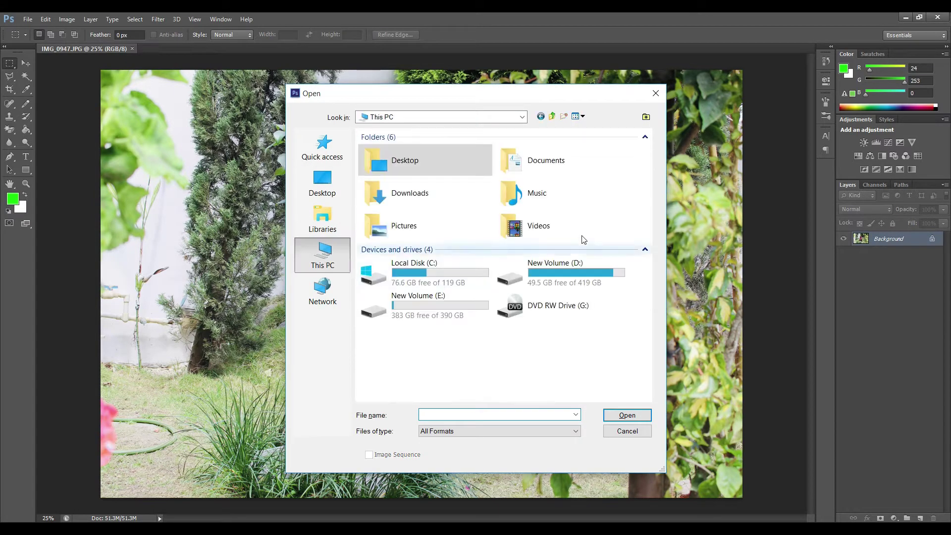
pyautogui.doubleClick(550, 271)
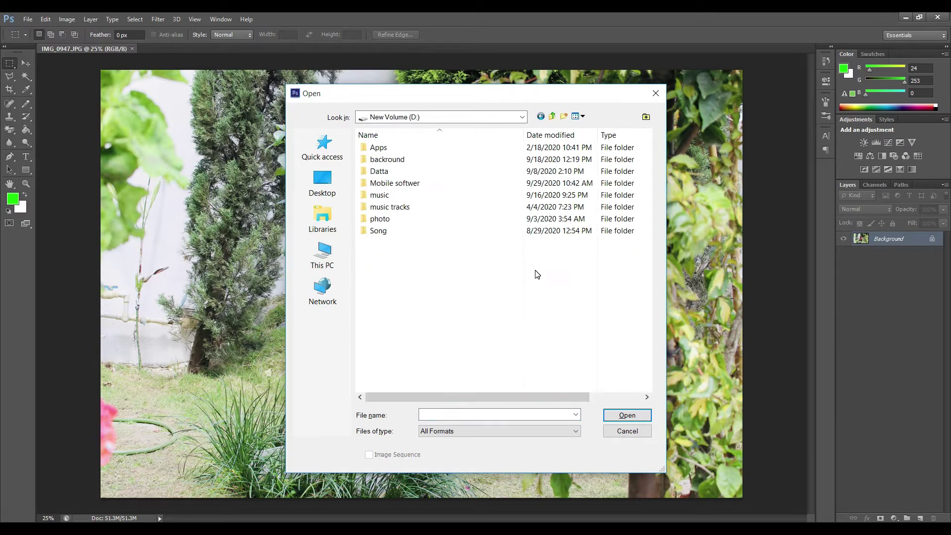
pyautogui.doubleClick(389, 163)
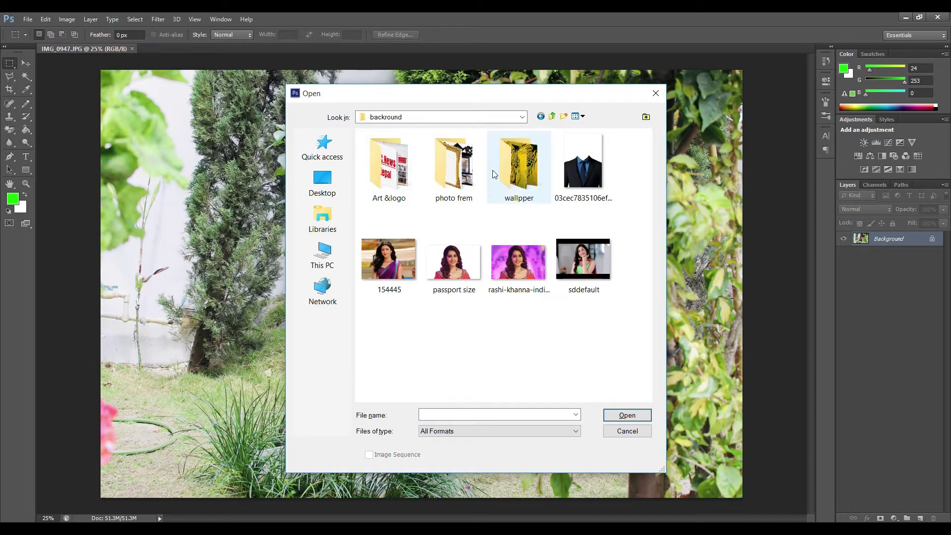
pyautogui.doubleClick(474, 170)
pyautogui.doubleClick(453, 253)
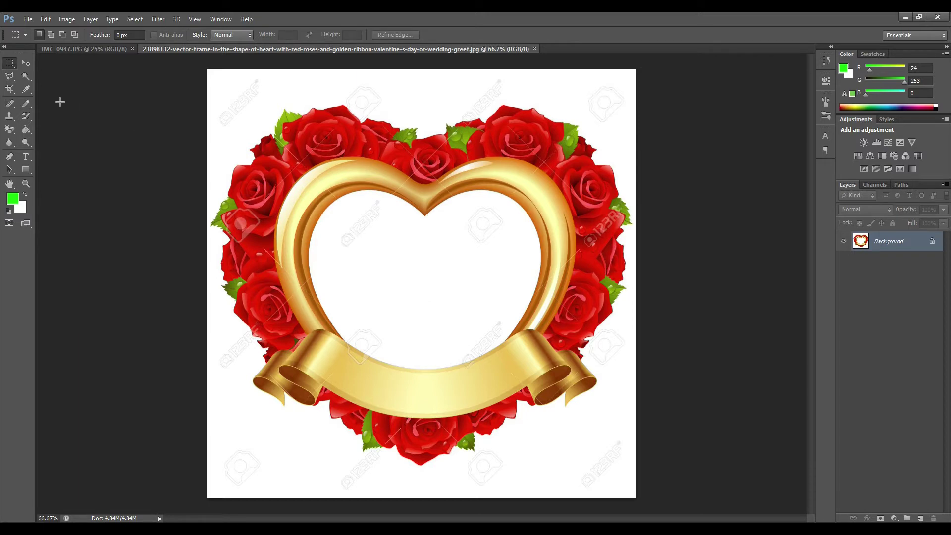
# Erase the white centre of the gold heart frame using the Magic Eraser
pyautogui.click(10, 130)
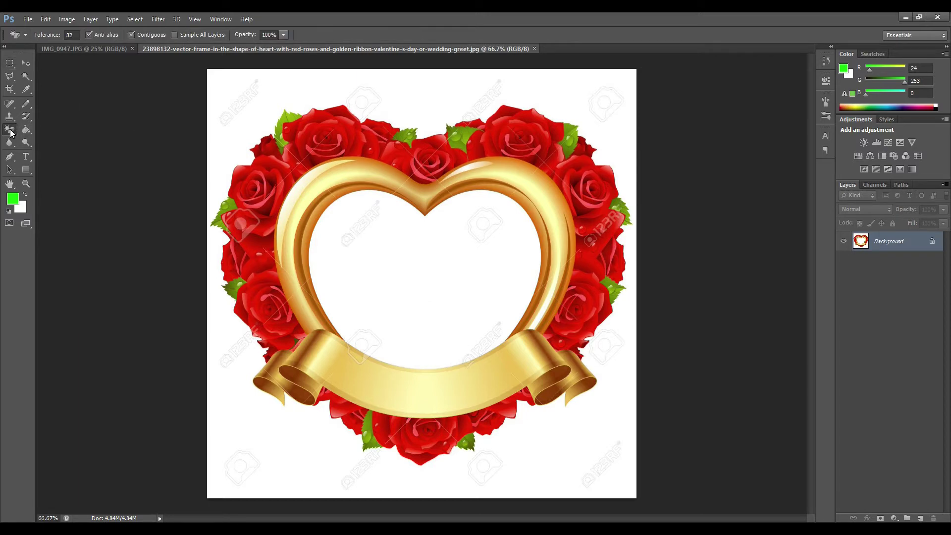
pyautogui.click(415, 267)
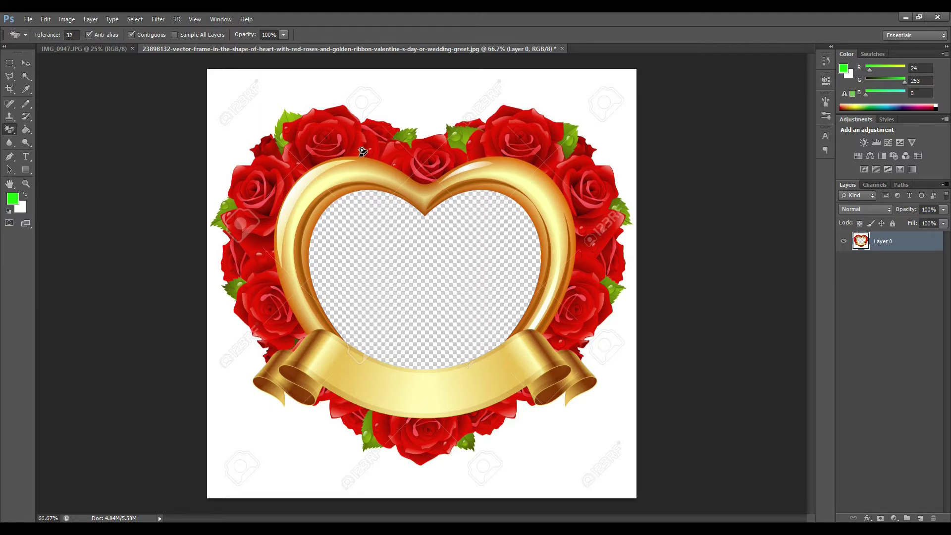
pyautogui.press('v')
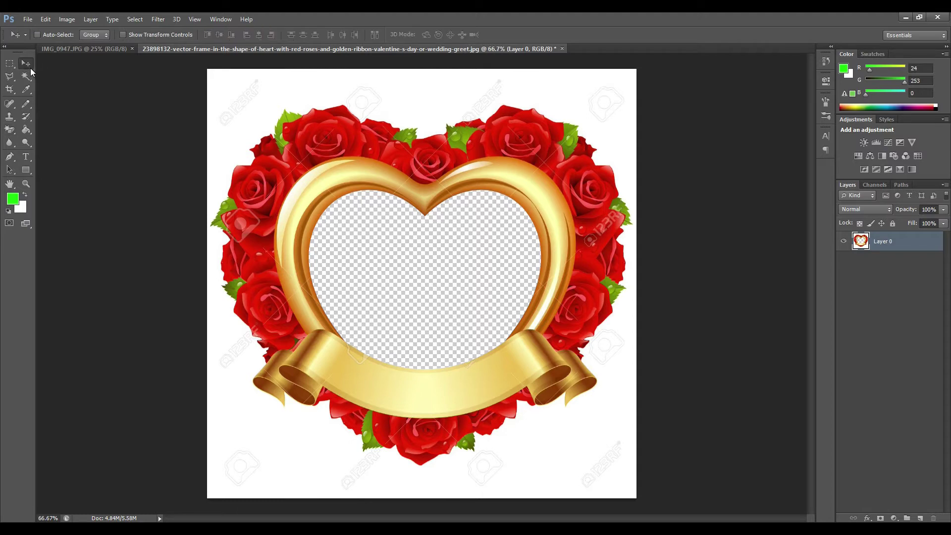
pyautogui.click(67, 19)
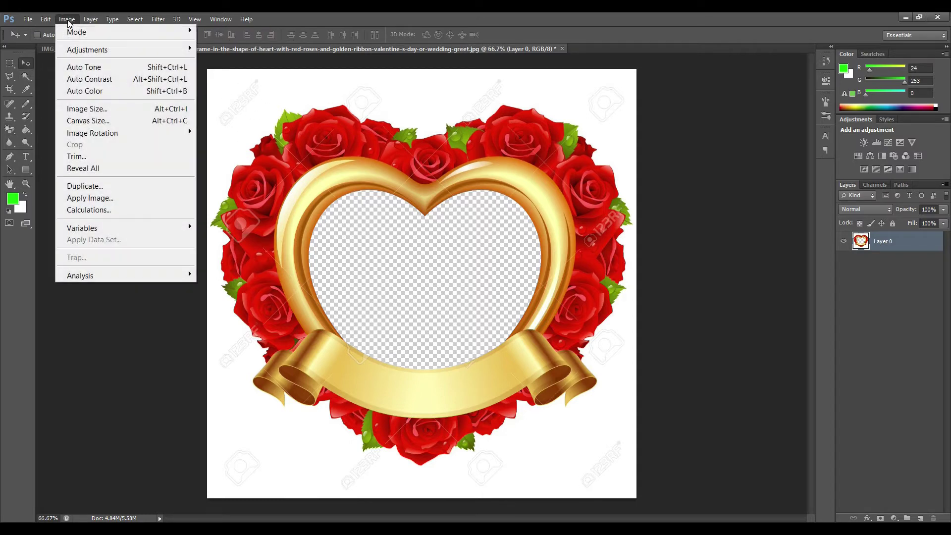
# Confirm the frame is 1300×1300 px and create a new 1300×1300 px blank document
pyautogui.click(85, 109)
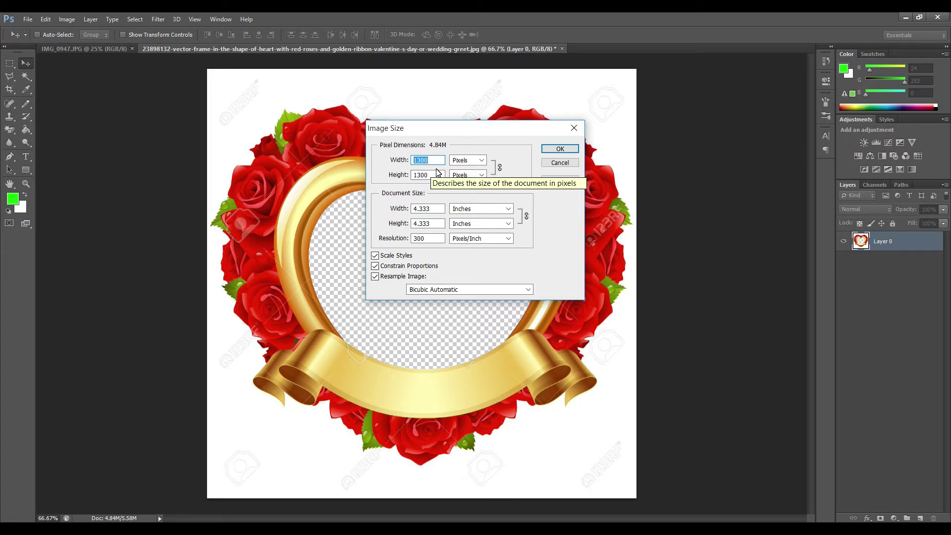
pyautogui.click(573, 130)
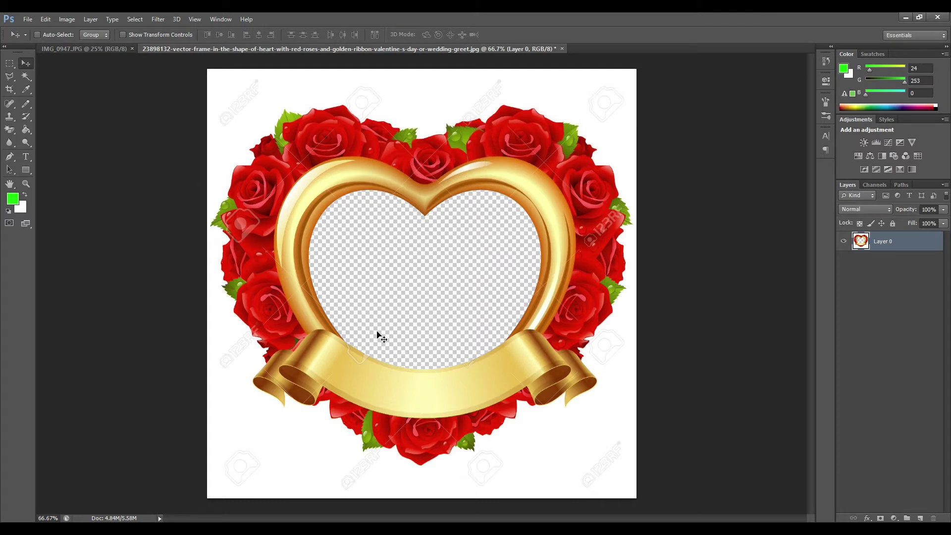
pyautogui.hotkey('ctrl', 'n')
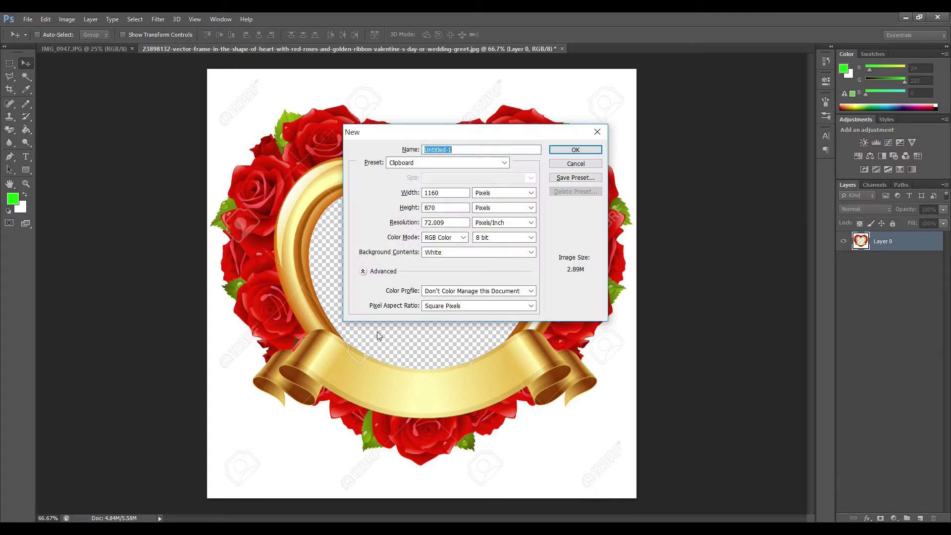
pyautogui.click(443, 193)
pyautogui.press('BackSpace')
pyautogui.press('BackSpace')
pyautogui.press('BackSpace')
pyautogui.press('BackSpace')
pyautogui.write('1300')
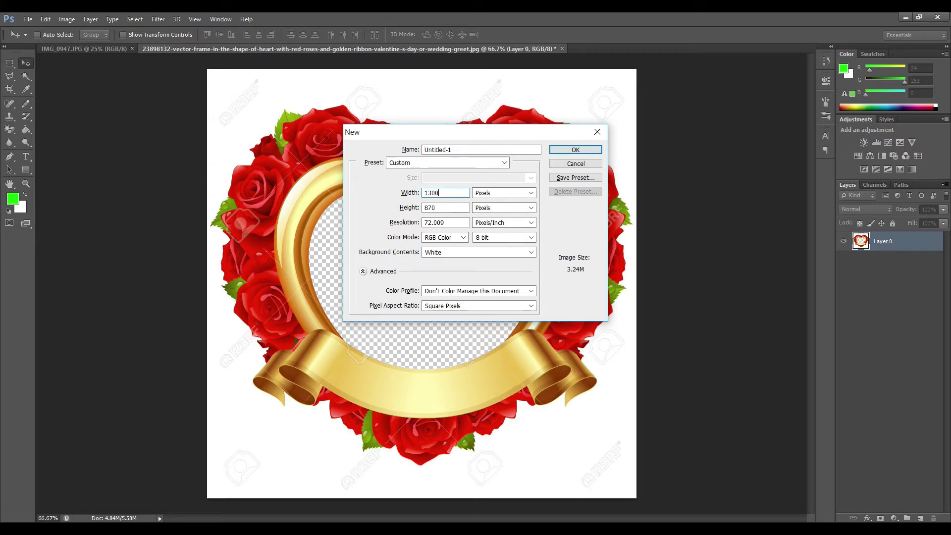
pyautogui.click(437, 206)
pyautogui.press('BackSpace')
pyautogui.press('BackSpace')
pyautogui.press('BackSpace')
pyautogui.write('1300')
pyautogui.click(574, 149)
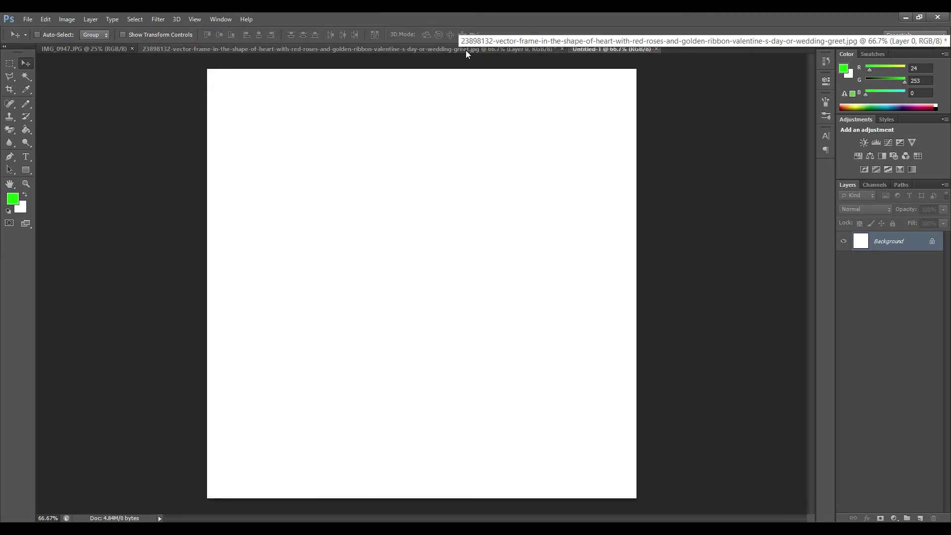
# Select the whole family photo and paste it into the blank Untitled-1 canvas
pyautogui.click(445, 49)
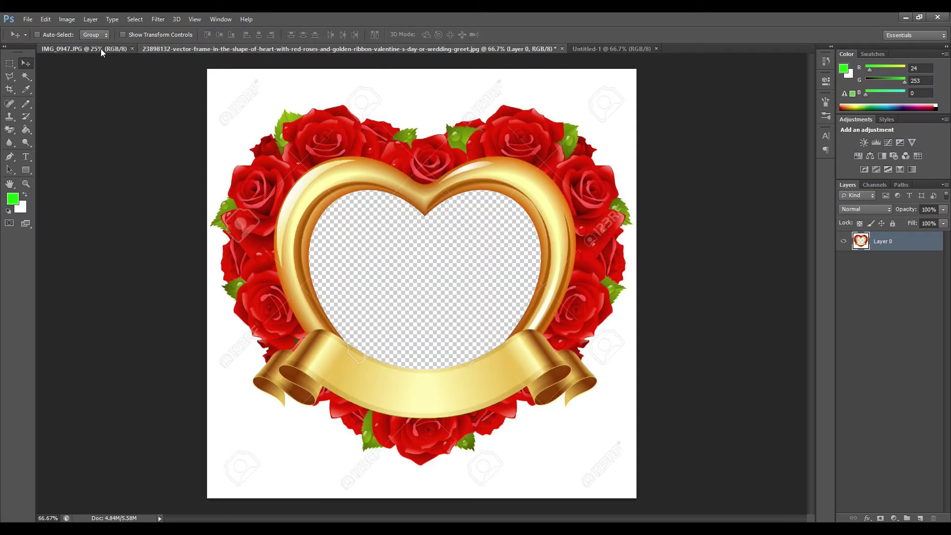
pyautogui.click(100, 48)
pyautogui.click(249, 48)
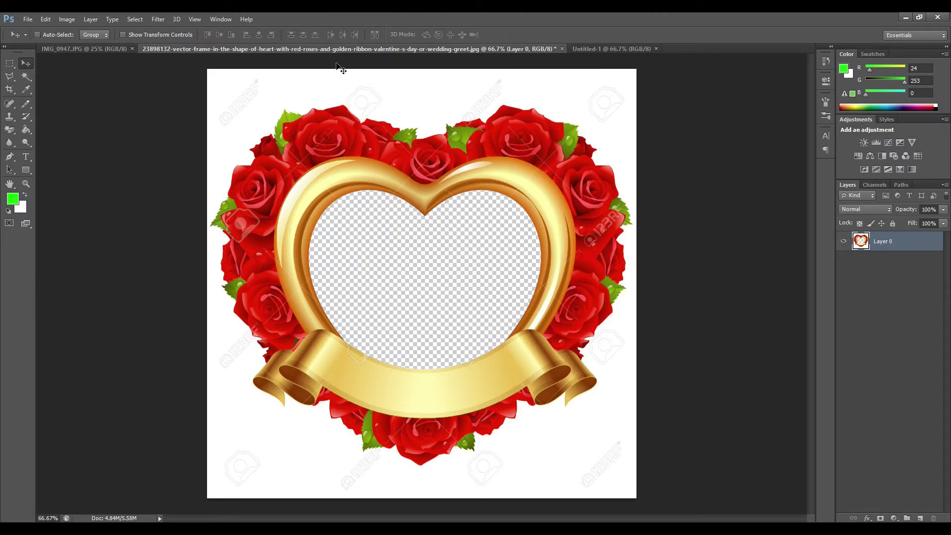
pyautogui.click(102, 49)
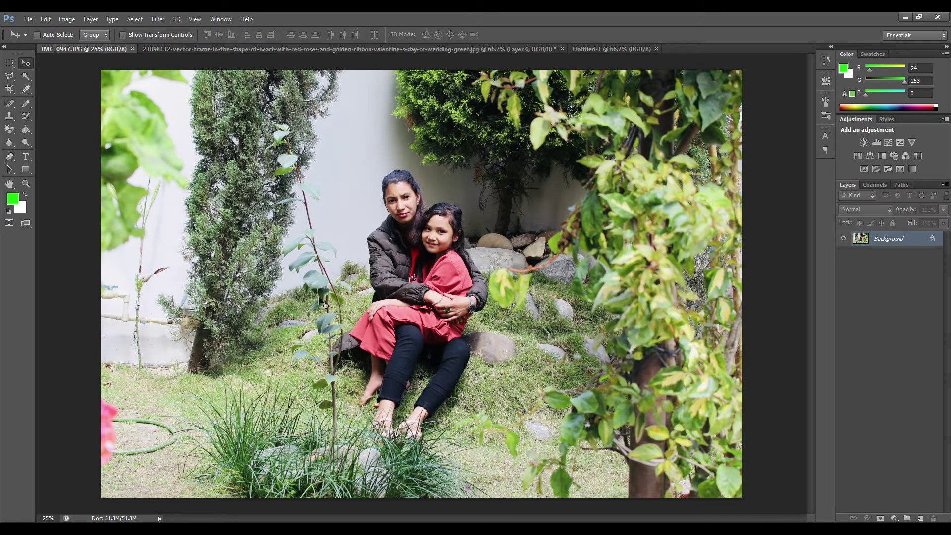
pyautogui.hotkey('ctrl', 'a')
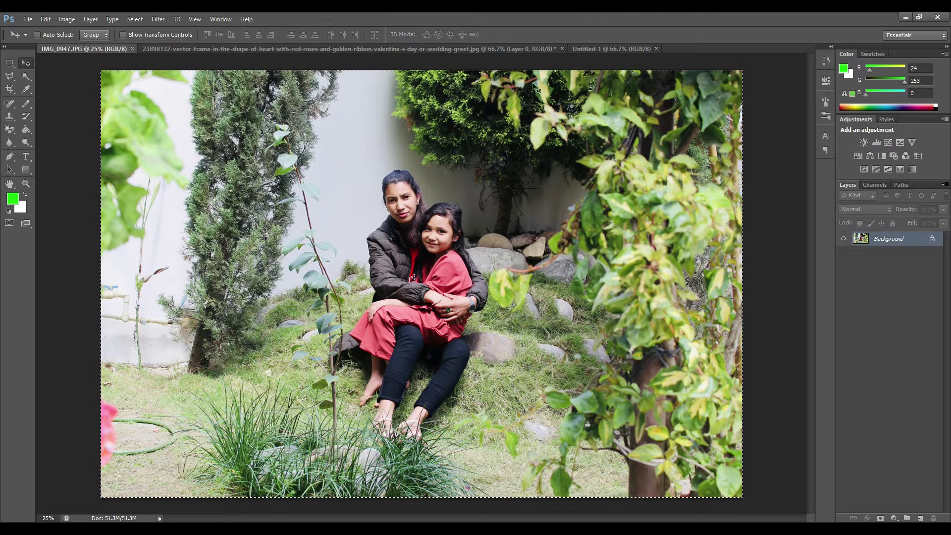
pyautogui.click(611, 48)
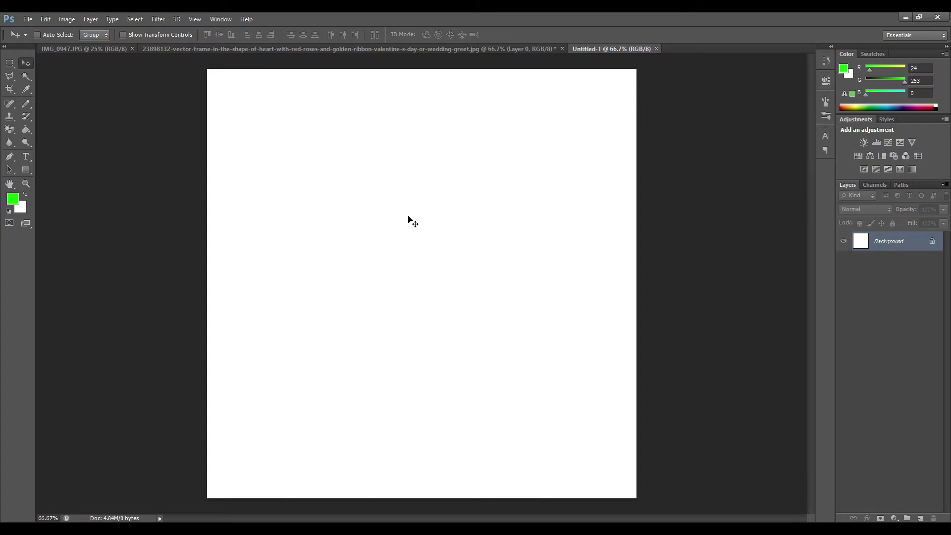
pyautogui.hotkey('ctrl', 'v')
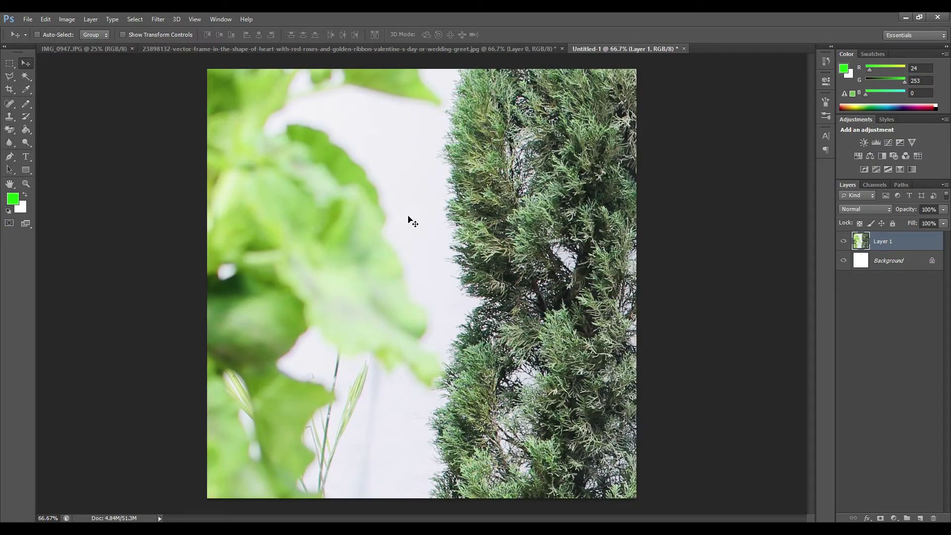
# Zoom out and scale the pasted photo down to about 49% with Free Transform
pyautogui.scroll(2, 413, 222)
pyautogui.scroll(-2, 413, 222)
pyautogui.scroll(-2, 413, 222)
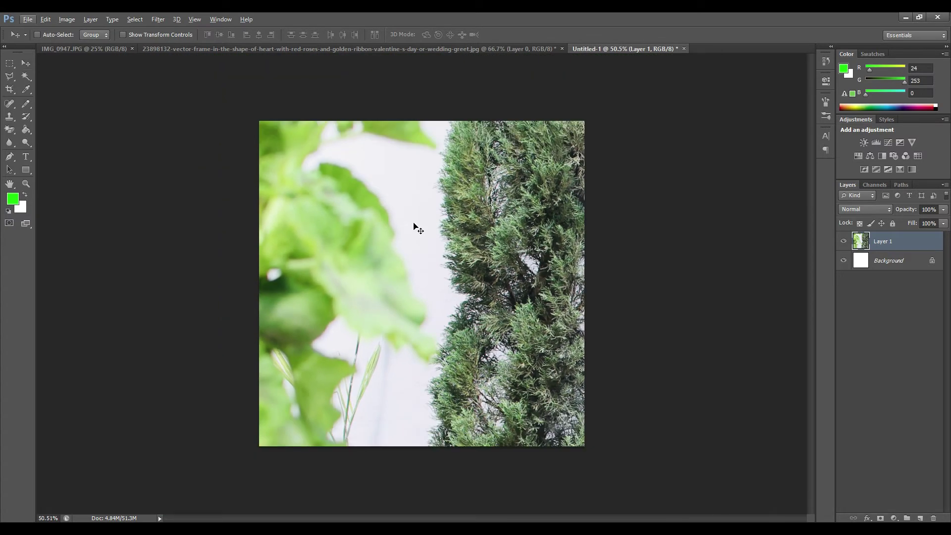
pyautogui.hotkey('ctrl', 't')
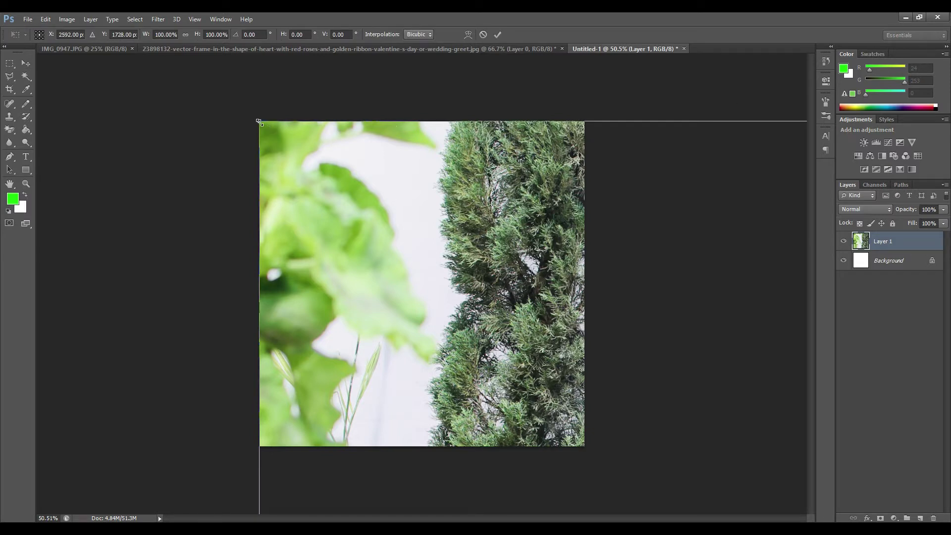
pyautogui.moveTo(258, 122); pyautogui.dragTo(298, 97)
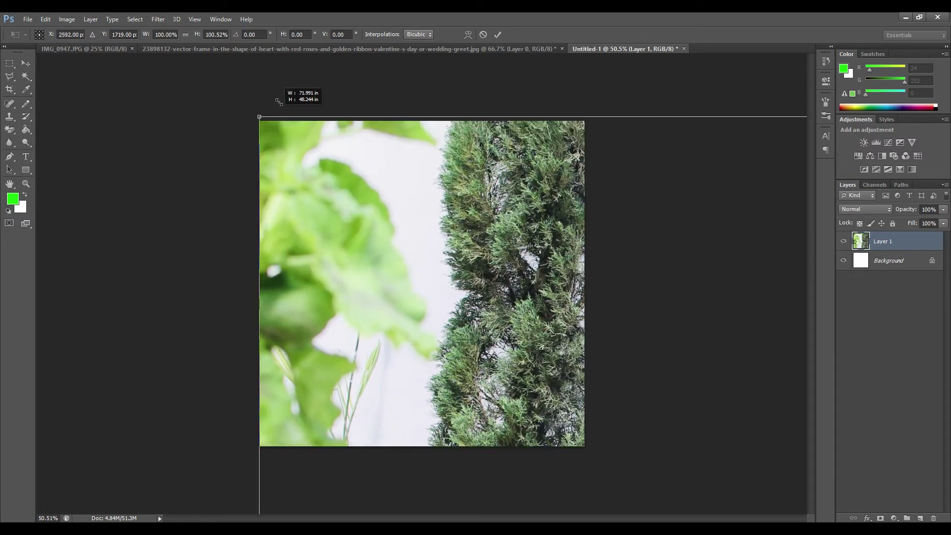
pyautogui.moveTo(297, 98); pyautogui.dragTo(260, 121)
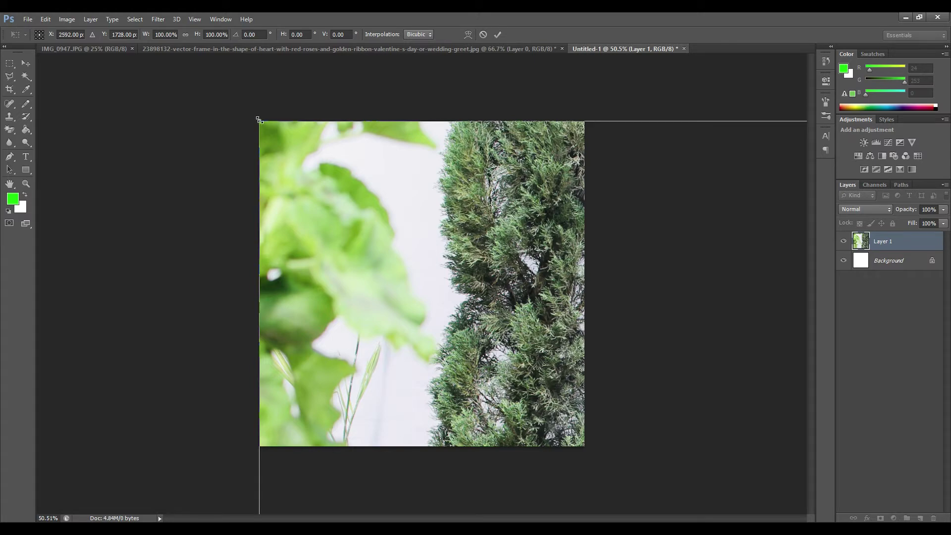
pyautogui.moveTo(259, 120); pyautogui.dragTo(244, 147)
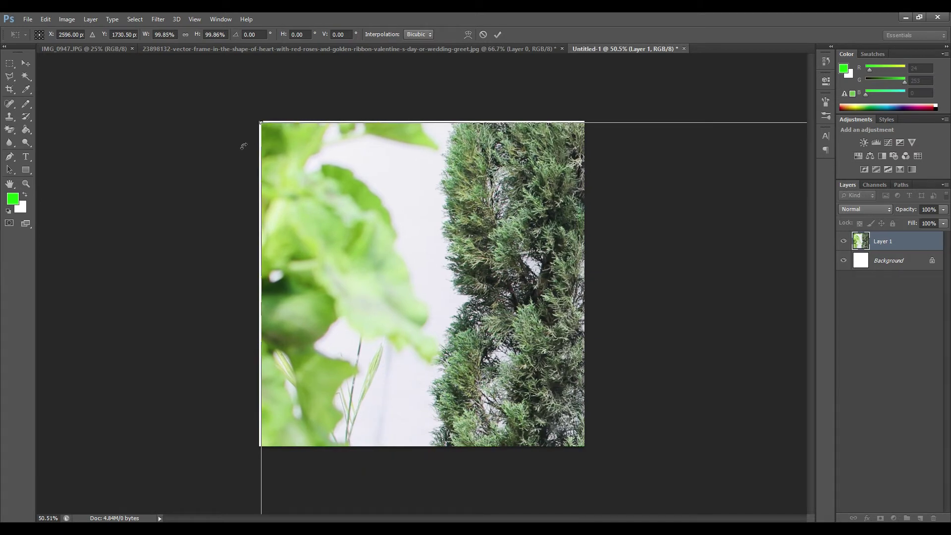
pyautogui.moveTo(266, 130)
pyautogui.mouseDown()
pyautogui.moveTo(511, 399)
pyautogui.moveTo(555, 423)
pyautogui.mouseUp()
# Shrink the photo to about a sixth and move it into the upper canvas area
pyautogui.moveTo(675, 435); pyautogui.dragTo(290, 189)
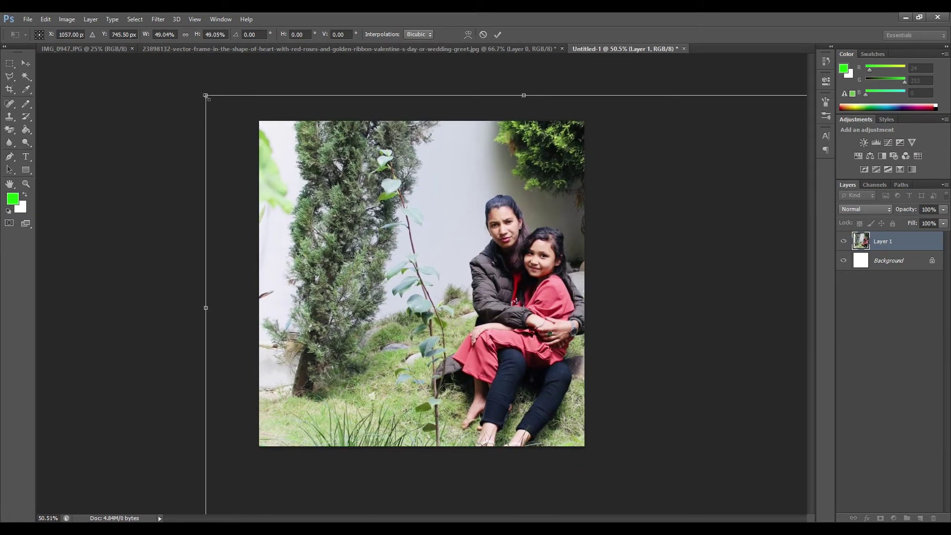
pyautogui.moveTo(205, 95); pyautogui.dragTo(416, 235)
pyautogui.moveTo(514, 310); pyautogui.dragTo(425, 252)
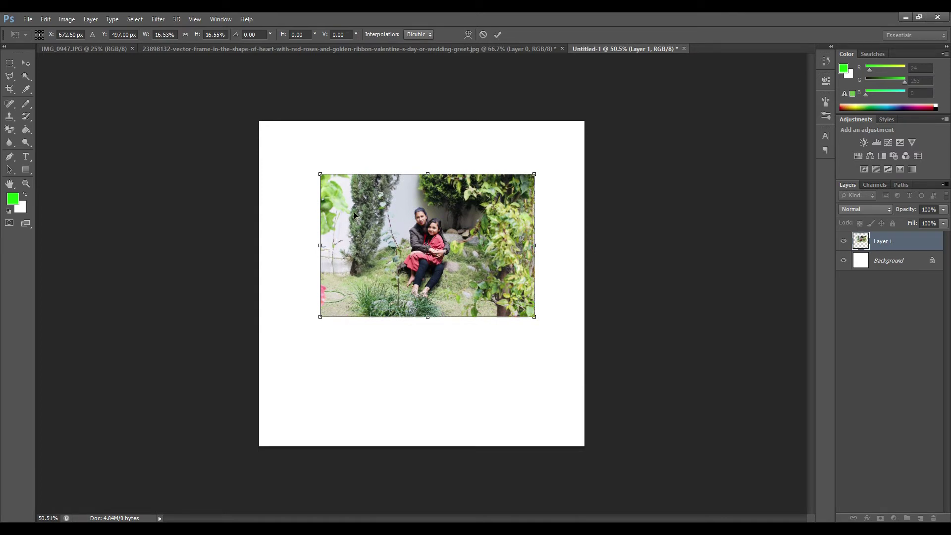
pyautogui.moveTo(319, 175)
pyautogui.mouseDown()
pyautogui.moveTo(293, 163)
pyautogui.moveTo(279, 138)
pyautogui.mouseUp()
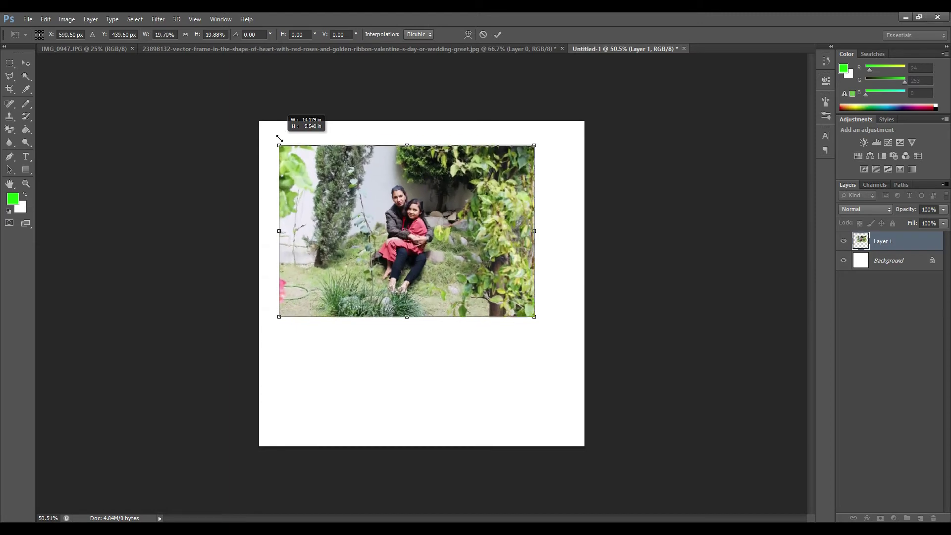
pyautogui.moveTo(279, 138); pyautogui.dragTo(274, 169)
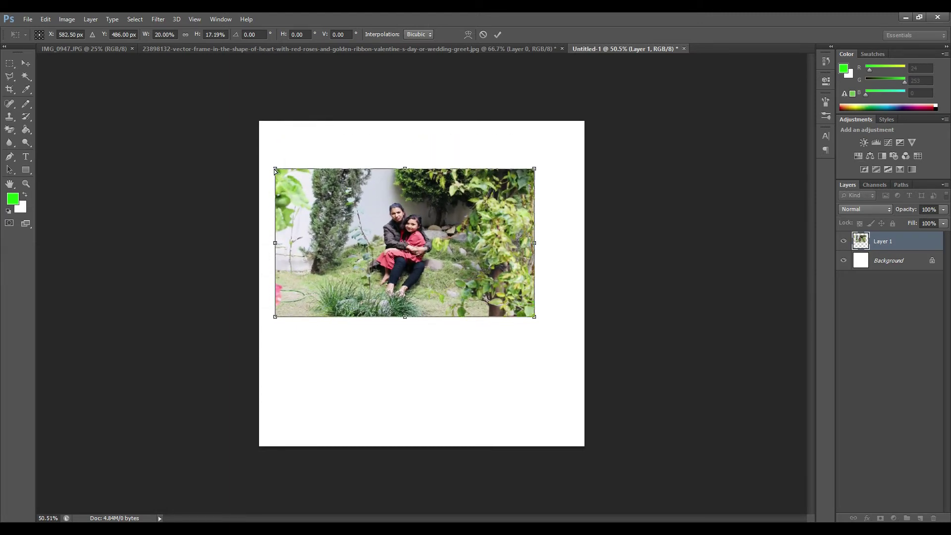
pyautogui.hotkey('ctrl', 'z')
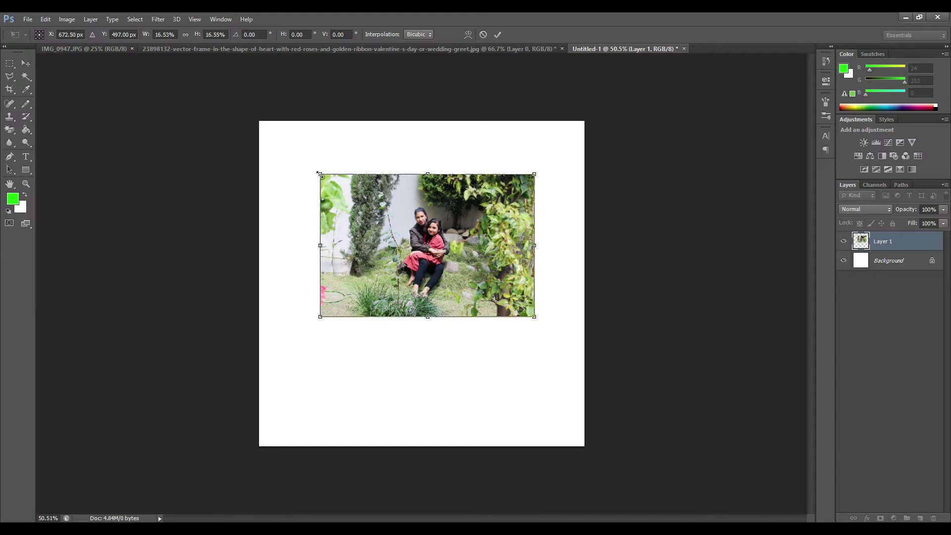
# Fine-tune the small photo's size near the top of the canvas and commit it
pyautogui.moveTo(315, 169)
pyautogui.mouseDown()
pyautogui.moveTo(327, 164)
pyautogui.moveTo(267, 139)
pyautogui.moveTo(278, 143)
pyautogui.moveTo(215, 85)
pyautogui.moveTo(424, 237)
pyautogui.moveTo(339, 170)
pyautogui.moveTo(230, 112)
pyautogui.moveTo(285, 158)
pyautogui.mouseUp()
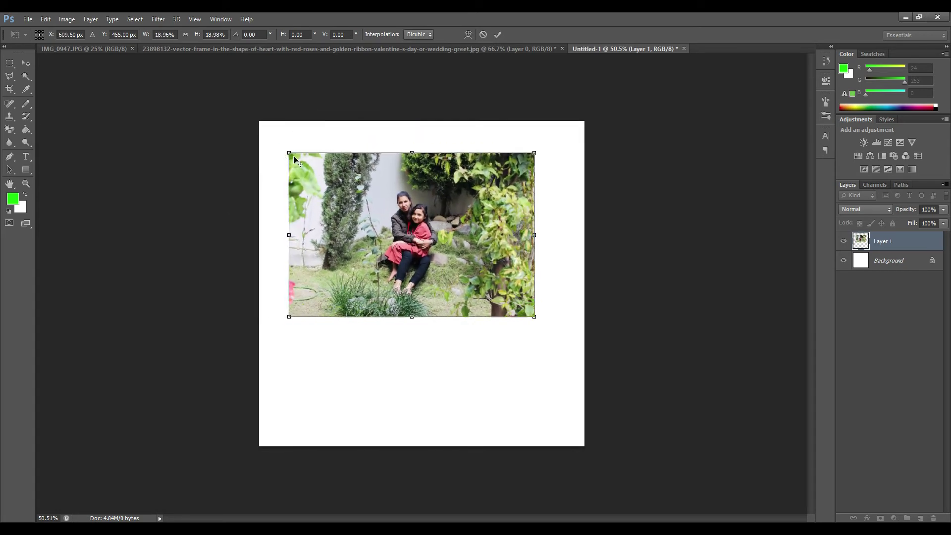
pyautogui.moveTo(289, 154)
pyautogui.mouseDown()
pyautogui.moveTo(359, 214)
pyautogui.moveTo(252, 201)
pyautogui.mouseUp()
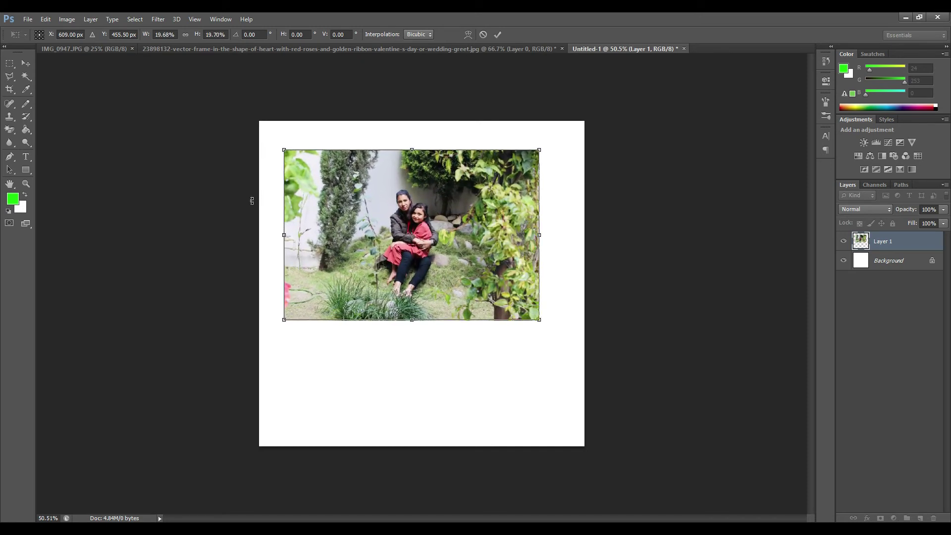
pyautogui.press('Return')
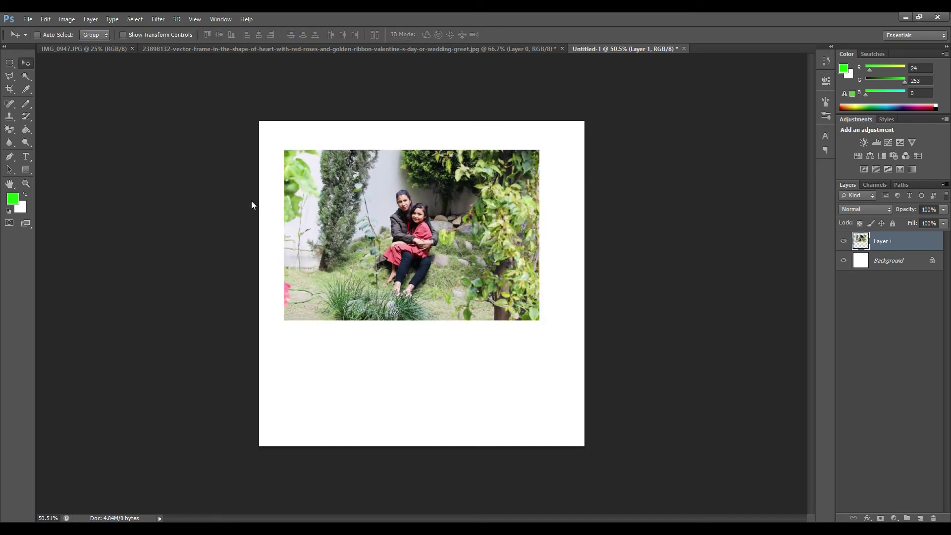
pyautogui.click(91, 47)
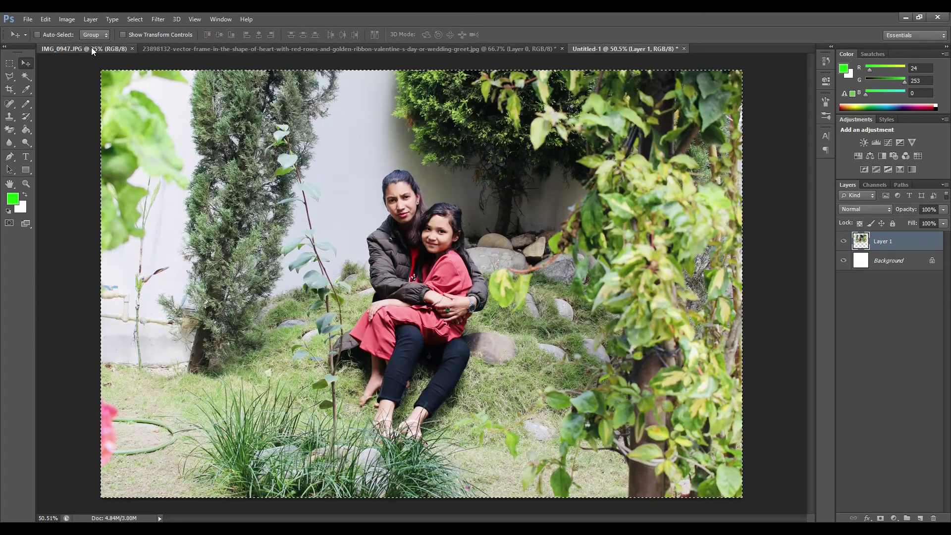
# Copy the whole heart rose frame and paste it into Untitled-1 as Layer 2
pyautogui.click(231, 49)
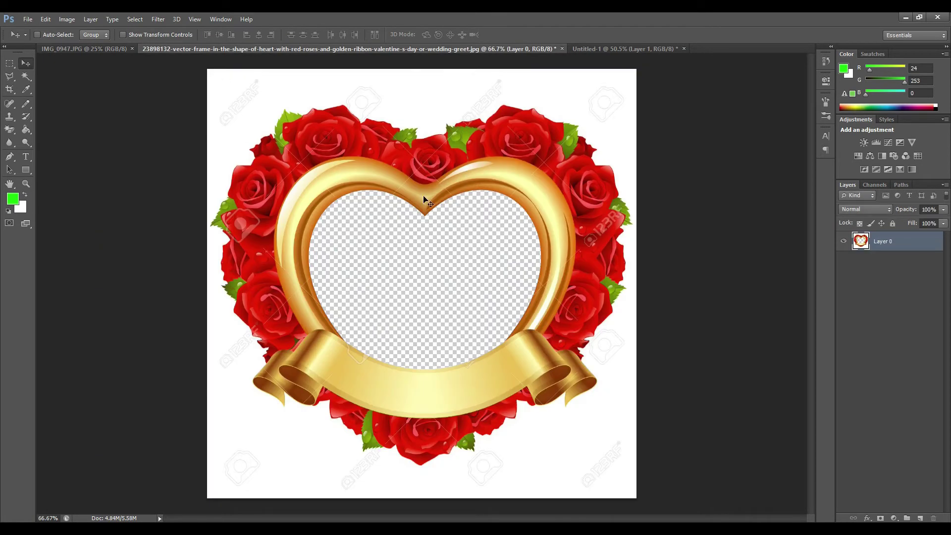
pyautogui.hotkey('ctrl', 'a')
pyautogui.click(605, 50)
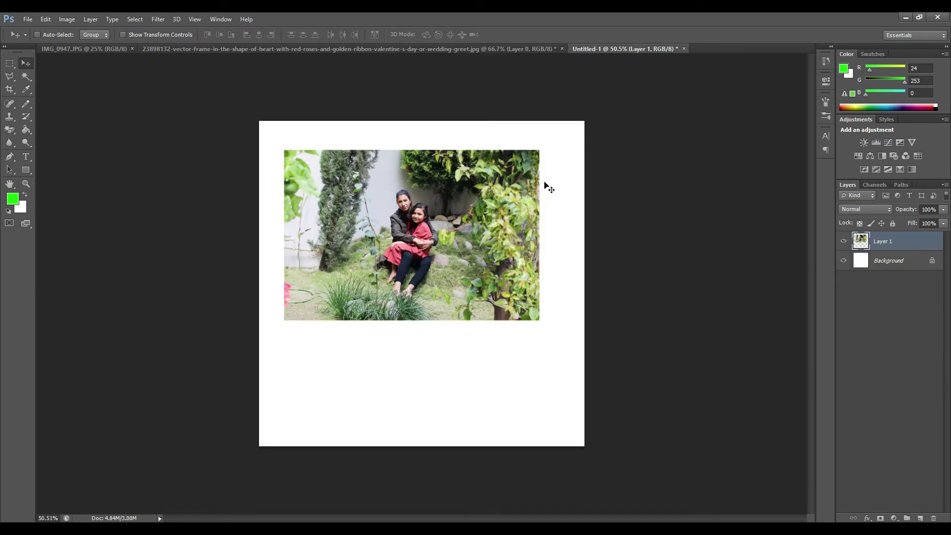
pyautogui.hotkey('ctrl', 'v')
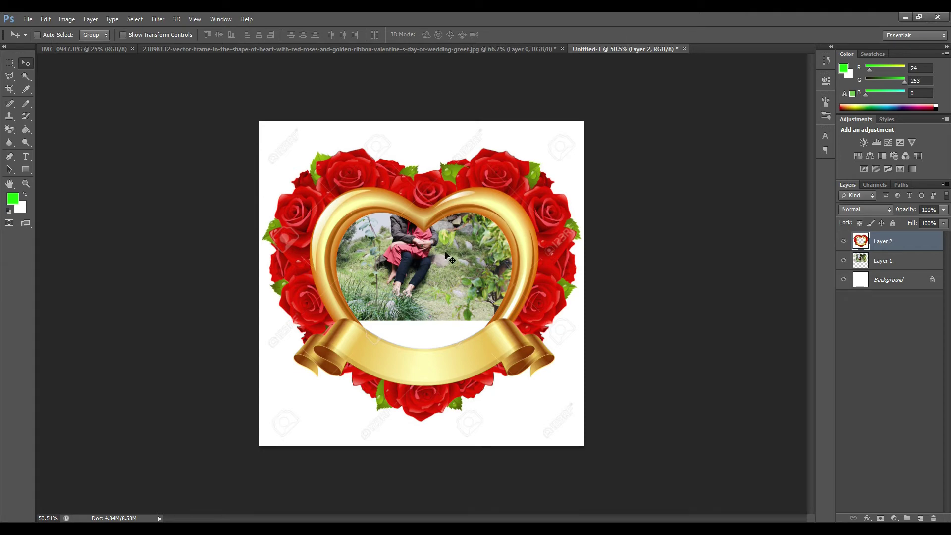
pyautogui.hotkey('ctrl', 't')
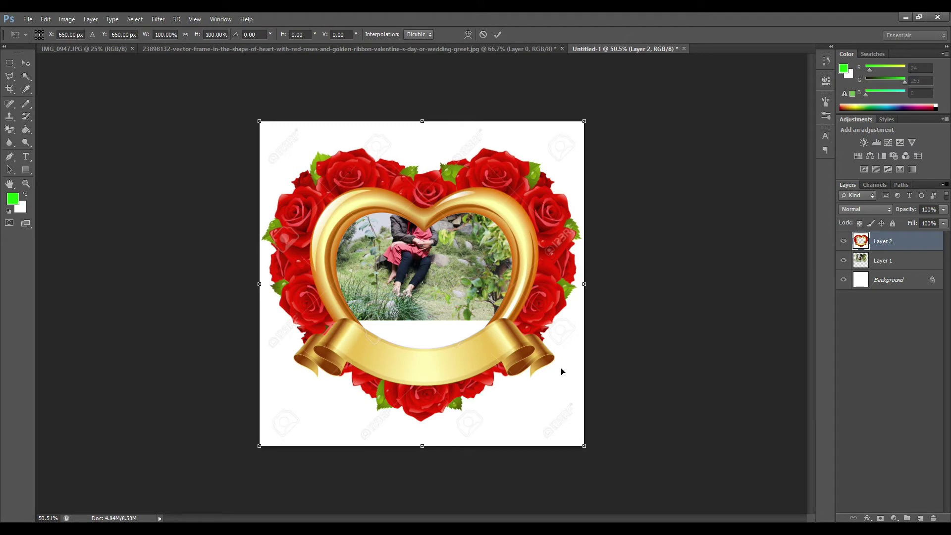
pyautogui.moveTo(585, 447); pyautogui.dragTo(506, 389)
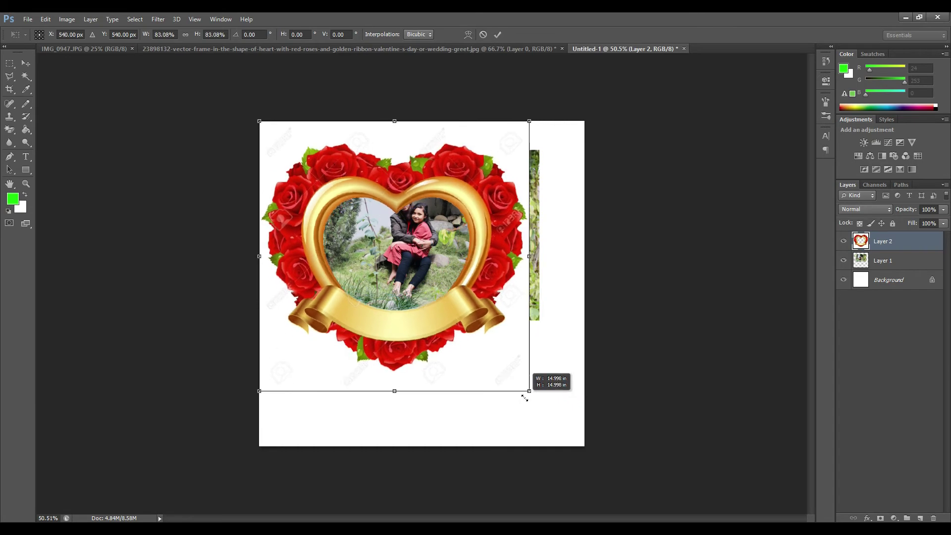
pyautogui.moveTo(505, 389); pyautogui.dragTo(528, 399)
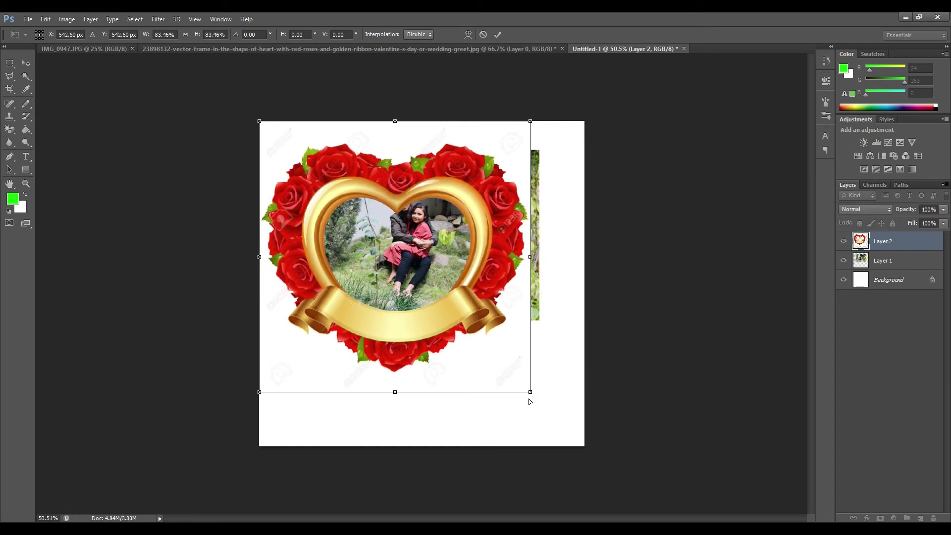
pyautogui.hotkey('ctrl', 'z')
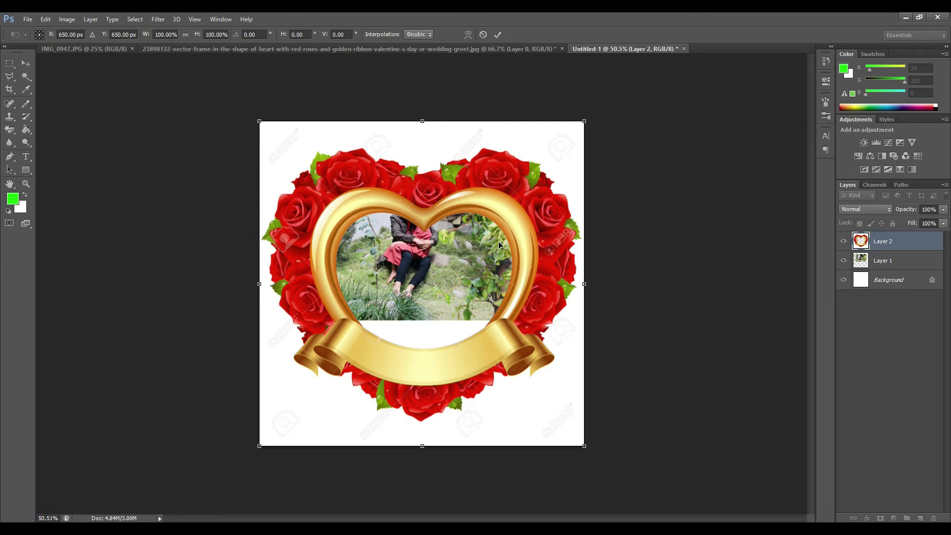
pyautogui.press('Return')
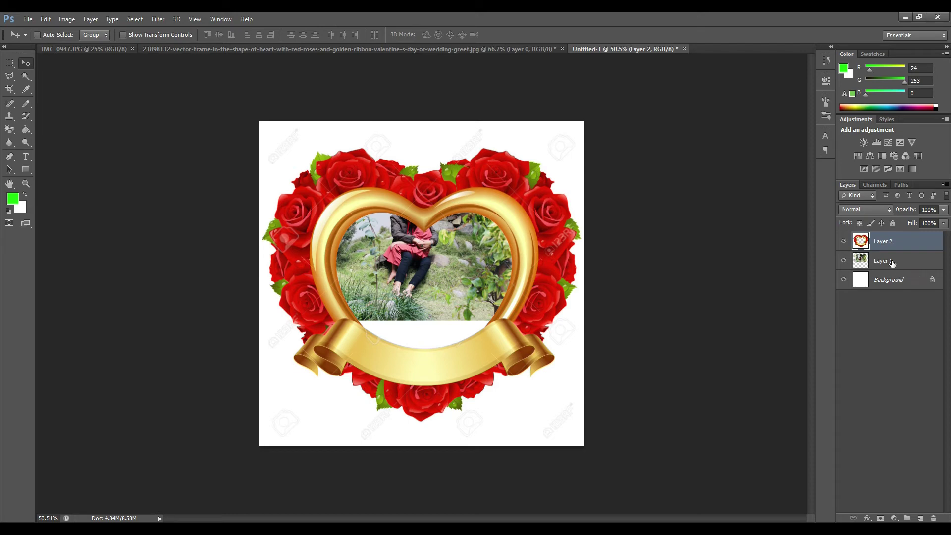
# Scale the family photo layer to about 111% and centre it inside the heart opening
pyautogui.click(891, 262)
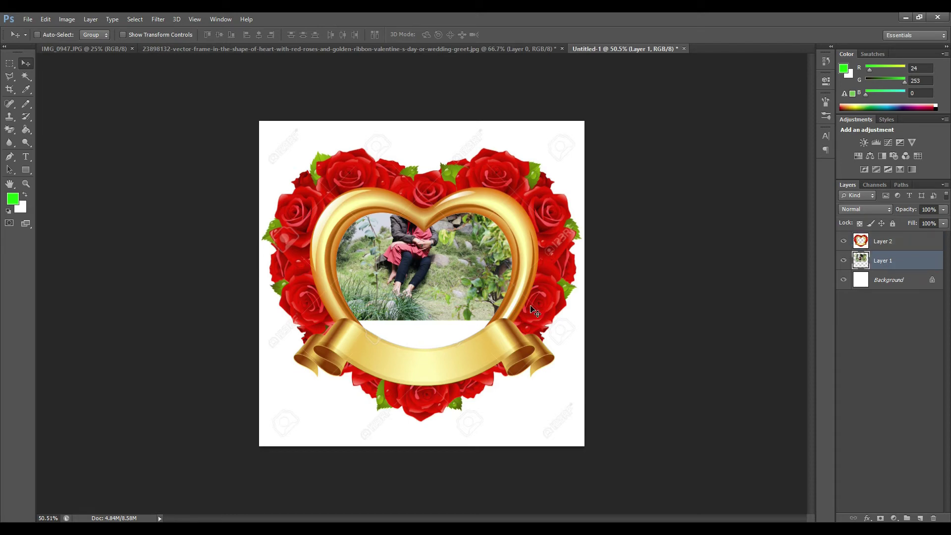
pyautogui.hotkey('ctrl', 't')
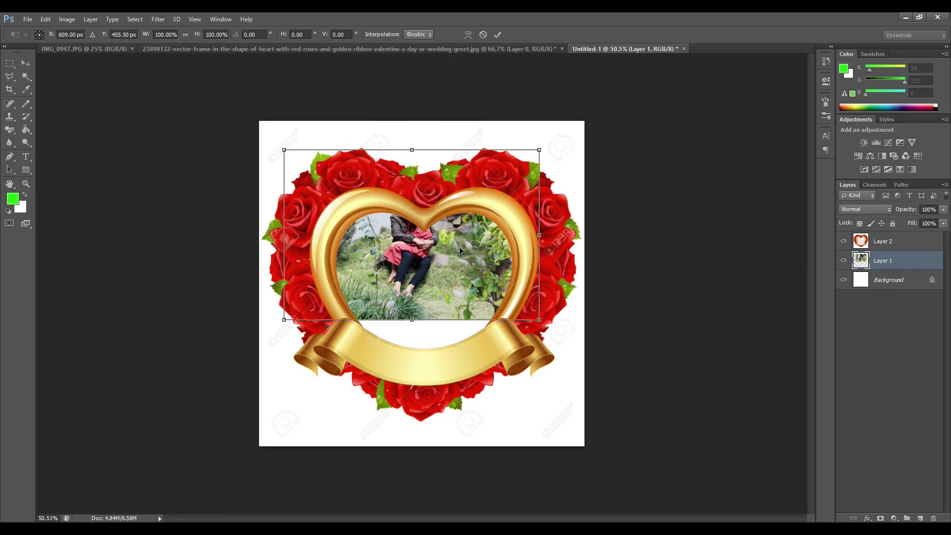
pyautogui.moveTo(458, 259); pyautogui.dragTo(455, 286)
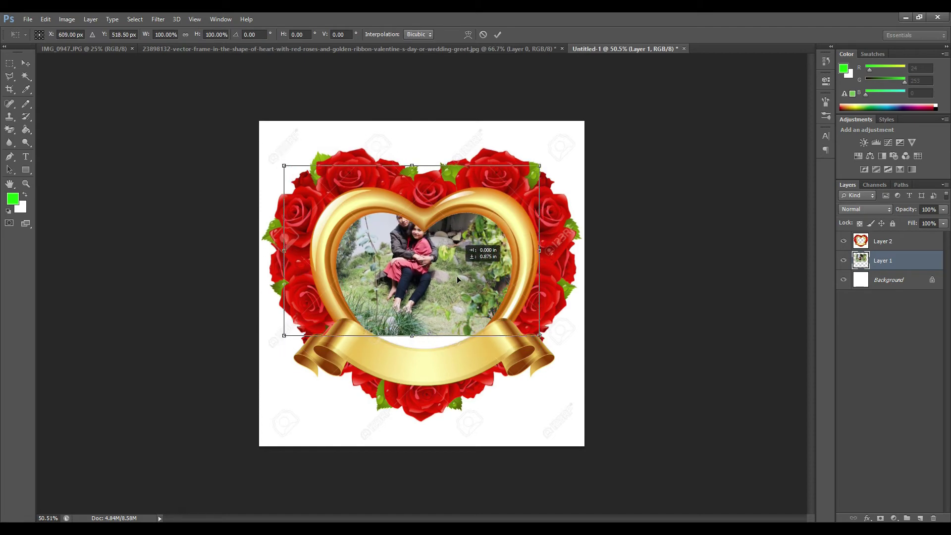
pyautogui.moveTo(456, 286); pyautogui.dragTo(457, 293)
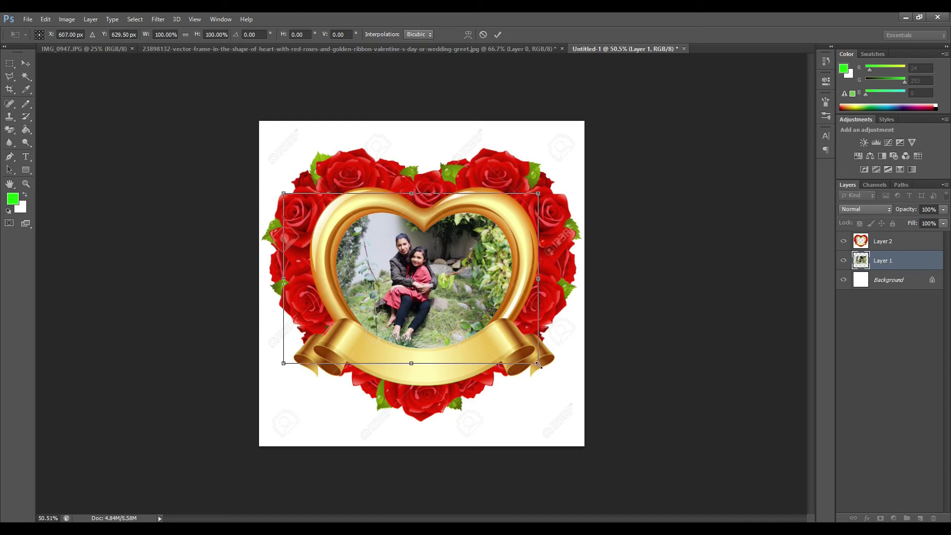
pyautogui.moveTo(538, 363); pyautogui.dragTo(563, 388)
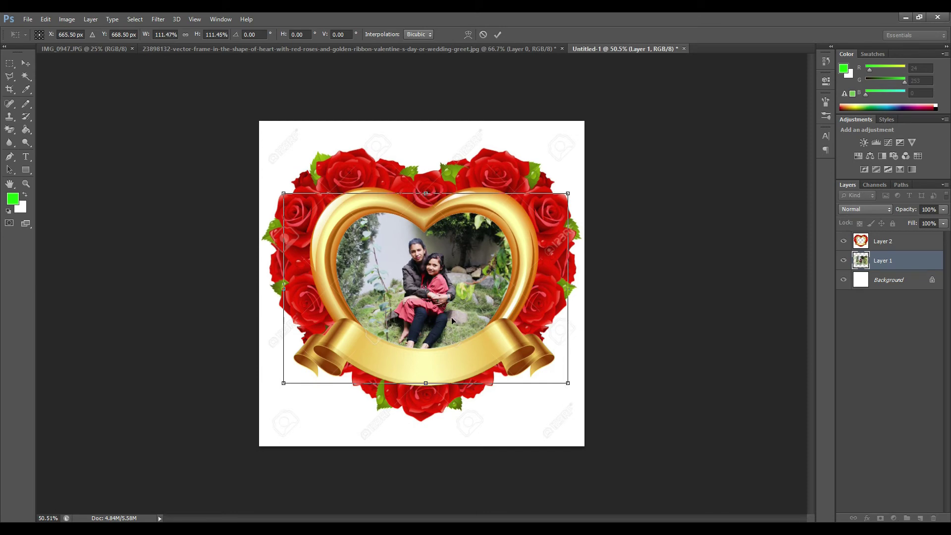
pyautogui.moveTo(434, 302); pyautogui.dragTo(423, 286)
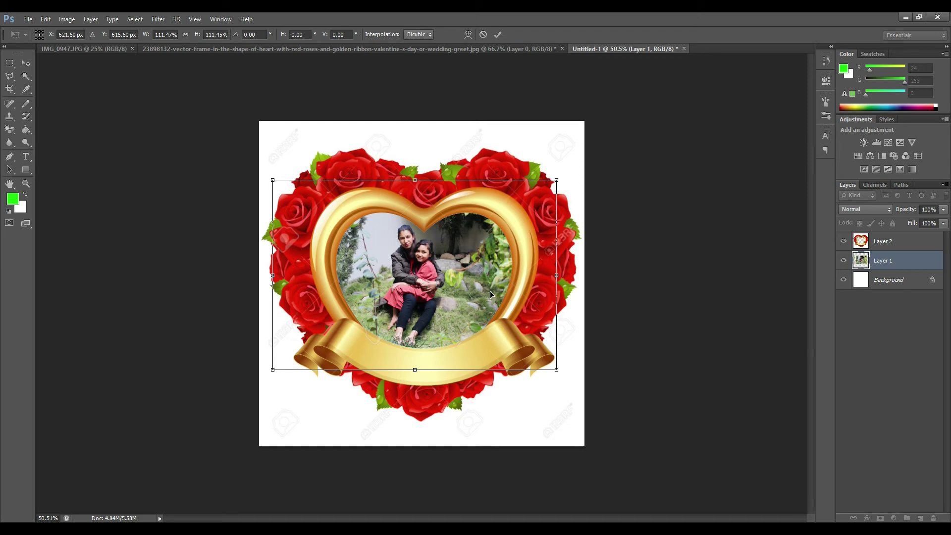
pyautogui.press('Return')
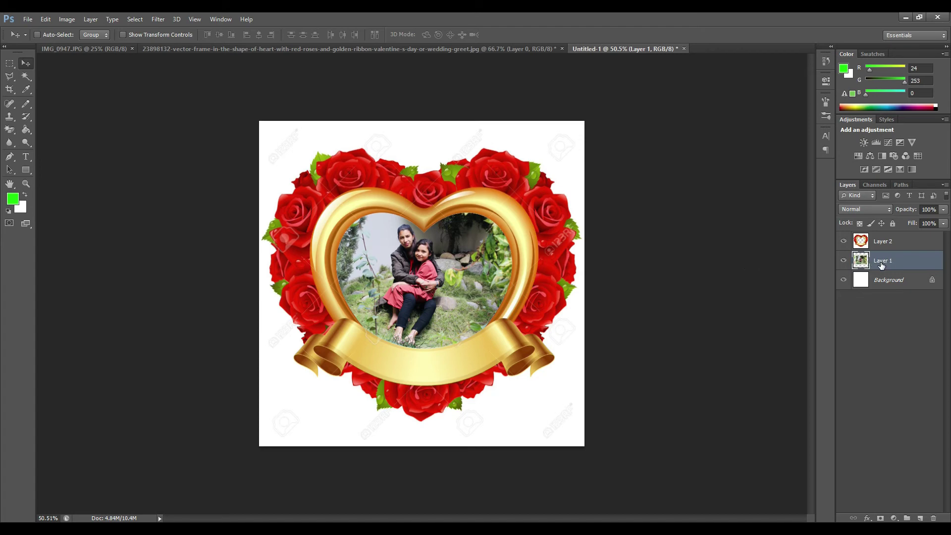
# Apply Levels to the photo with black input about 33 and white input 255
pyautogui.hotkey('ctrl', 'l')
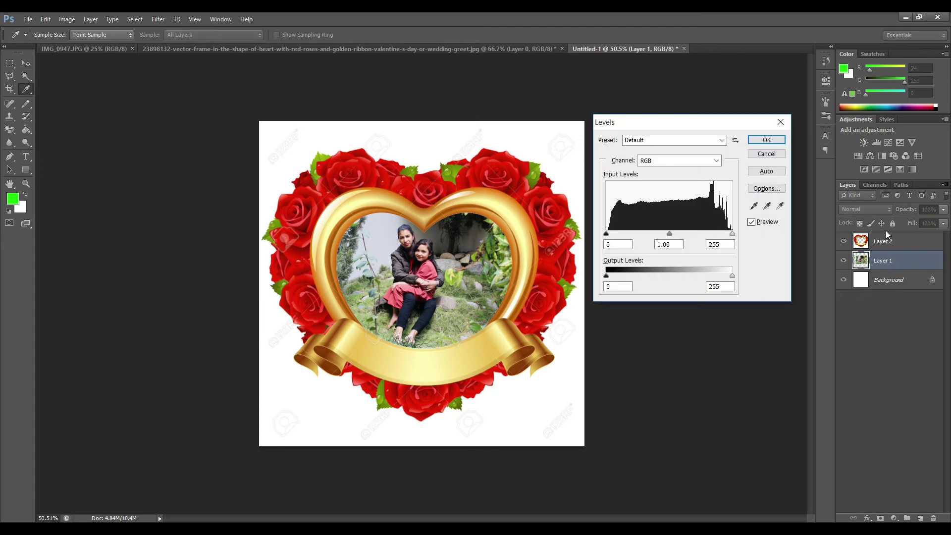
pyautogui.moveTo(606, 234)
pyautogui.mouseDown()
pyautogui.moveTo(634, 233)
pyautogui.moveTo(623, 234)
pyautogui.mouseUp()
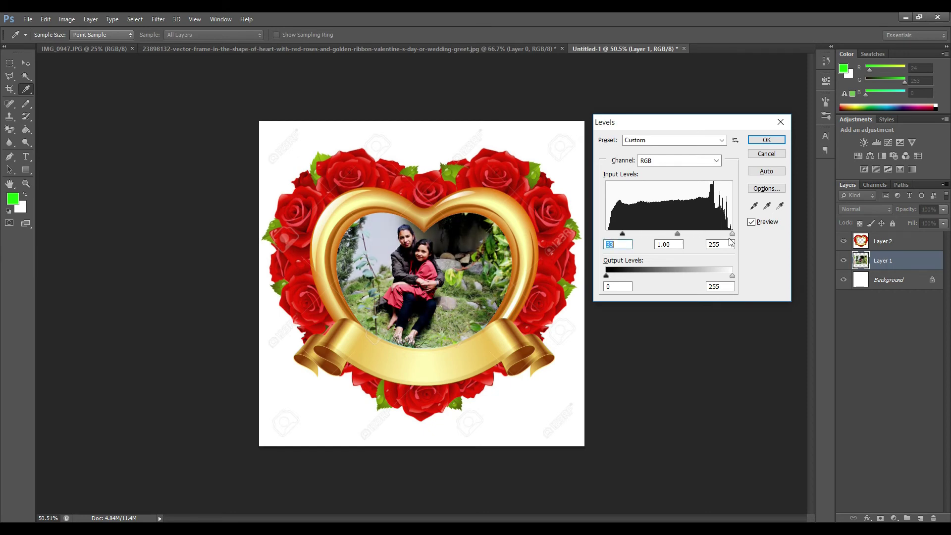
pyautogui.moveTo(732, 234); pyautogui.dragTo(640, 234)
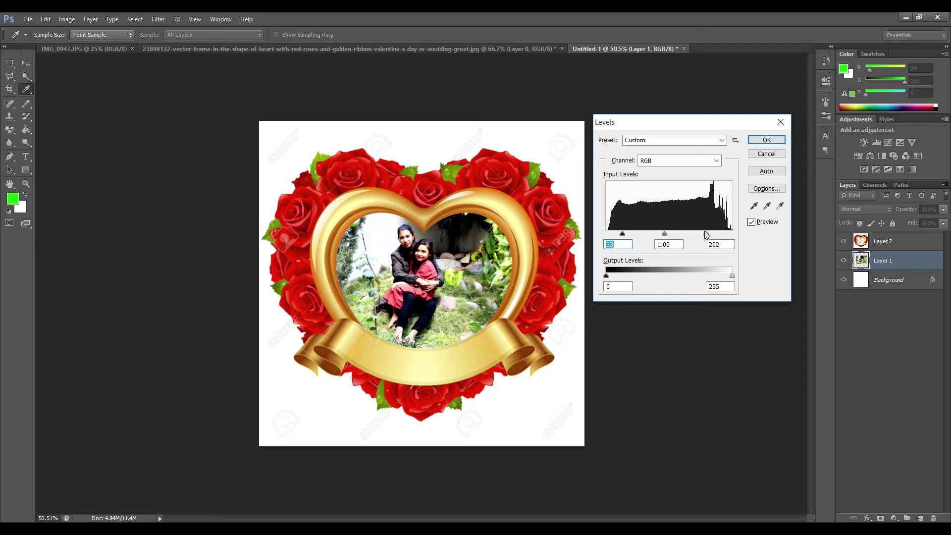
pyautogui.moveTo(640, 233)
pyautogui.mouseDown()
pyautogui.moveTo(733, 234)
pyautogui.moveTo(720, 234)
pyautogui.mouseUp()
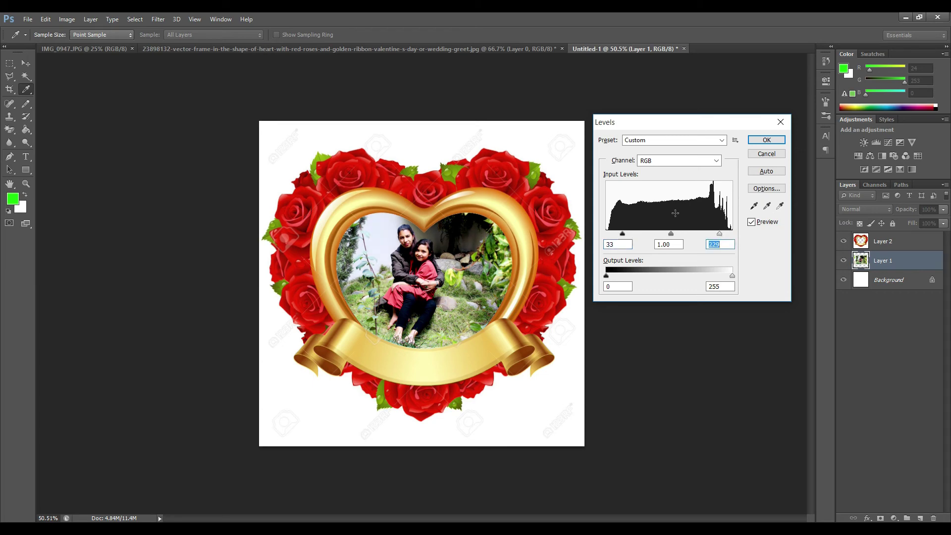
pyautogui.press('Return')
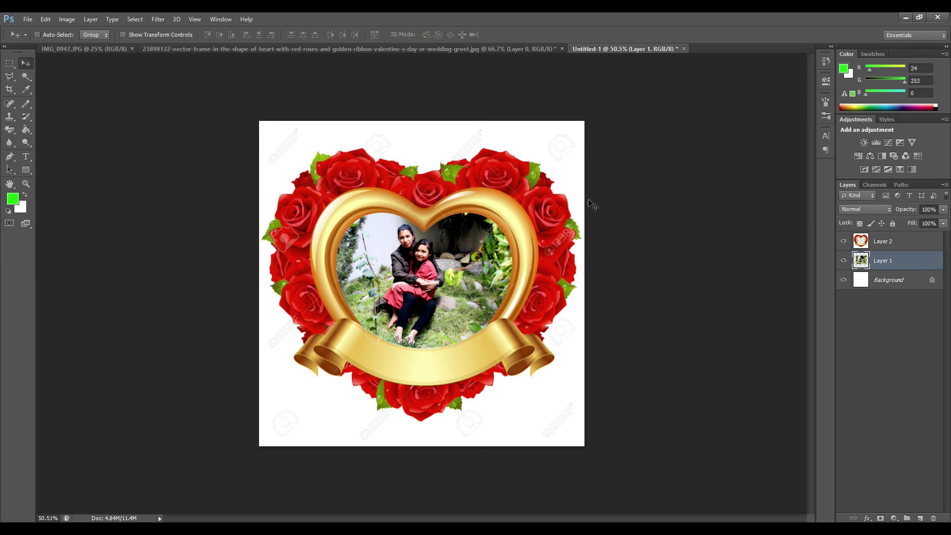
# Apply Levels to Layer 2, the heart frame, with the black input slider at about 52
pyautogui.click(887, 242)
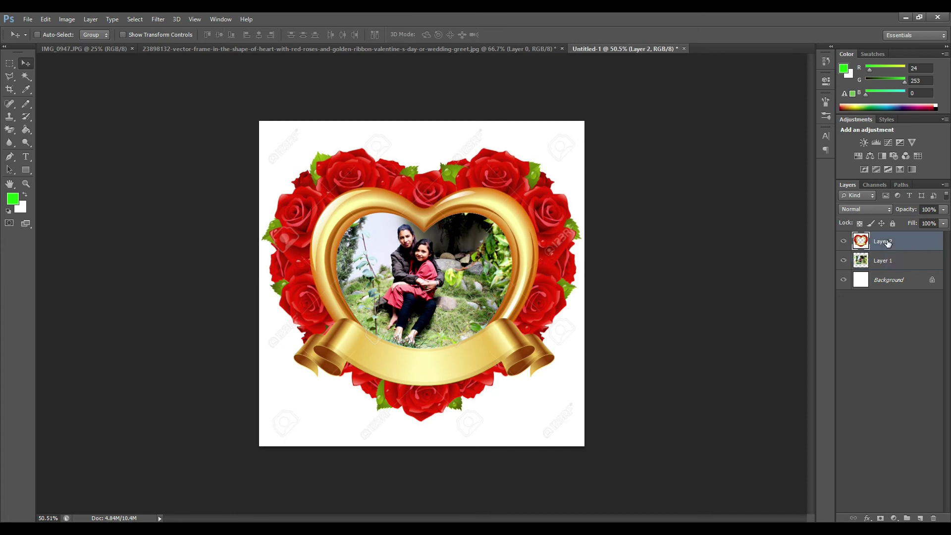
pyautogui.hotkey('ctrl', 'l')
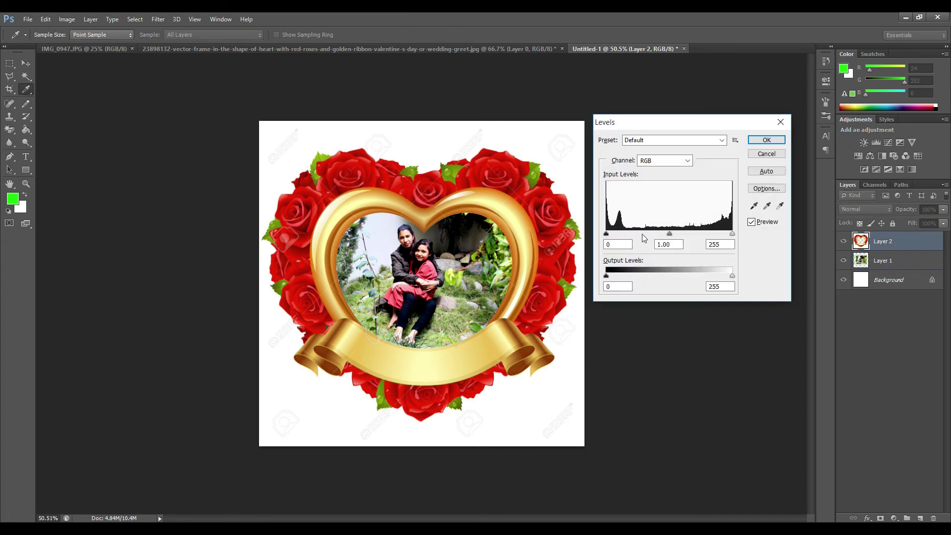
pyautogui.moveTo(606, 234)
pyautogui.mouseDown()
pyautogui.moveTo(632, 234)
pyautogui.moveTo(603, 218)
pyautogui.moveTo(642, 223)
pyautogui.mouseUp()
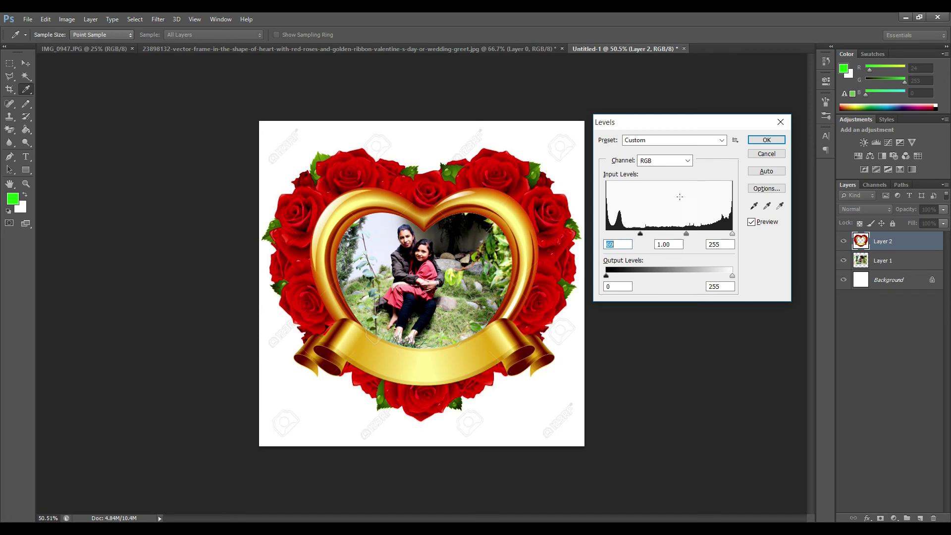
pyautogui.click(766, 140)
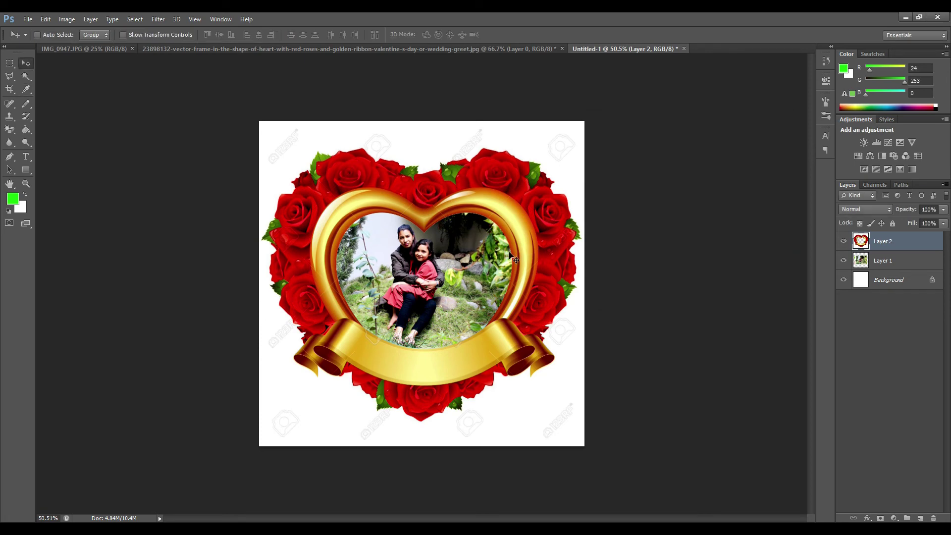
# Start a Save As to the Desktop and edit the file name field
pyautogui.scroll(3, 510, 255)
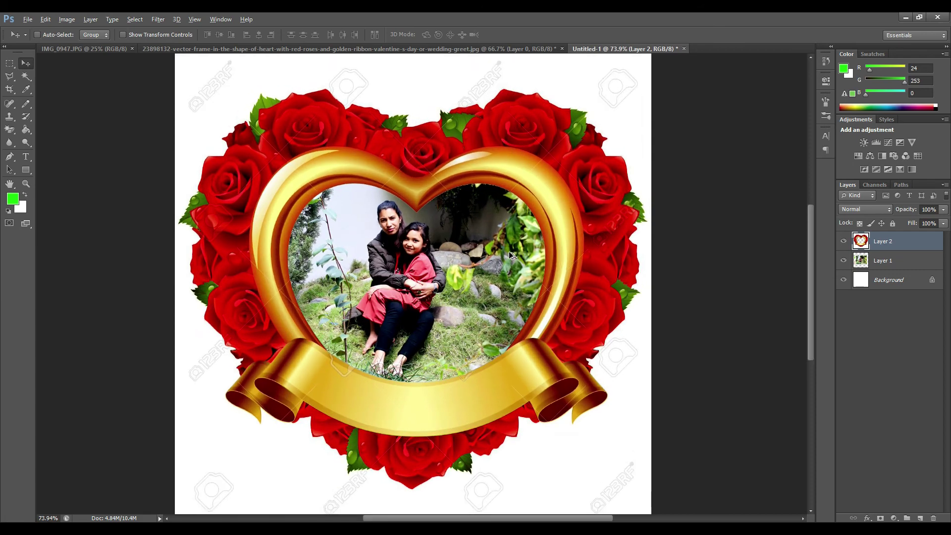
pyautogui.press('alt')
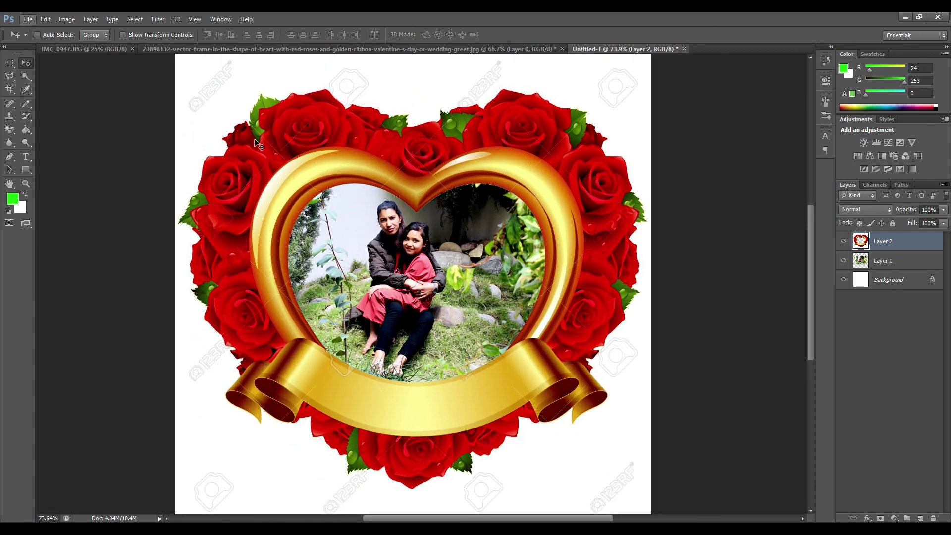
pyautogui.click(28, 20)
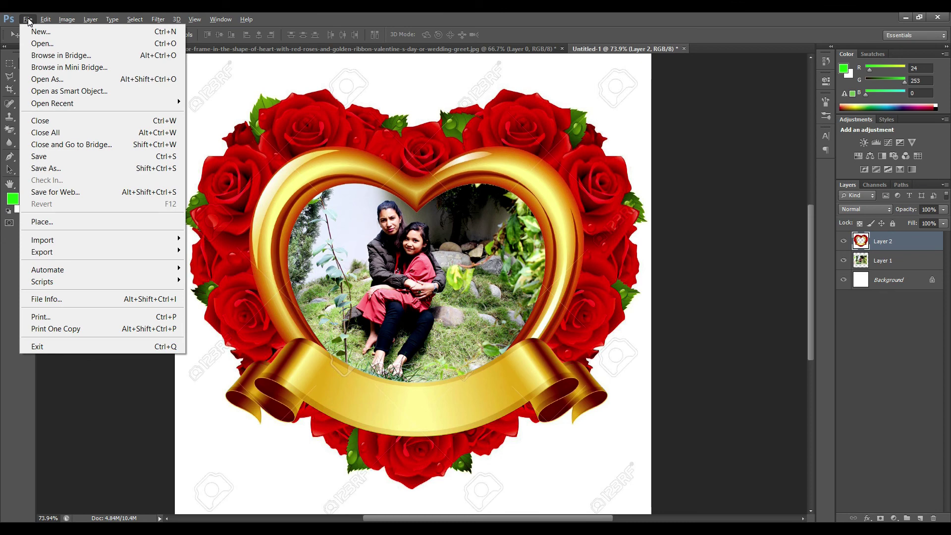
pyautogui.click(47, 170)
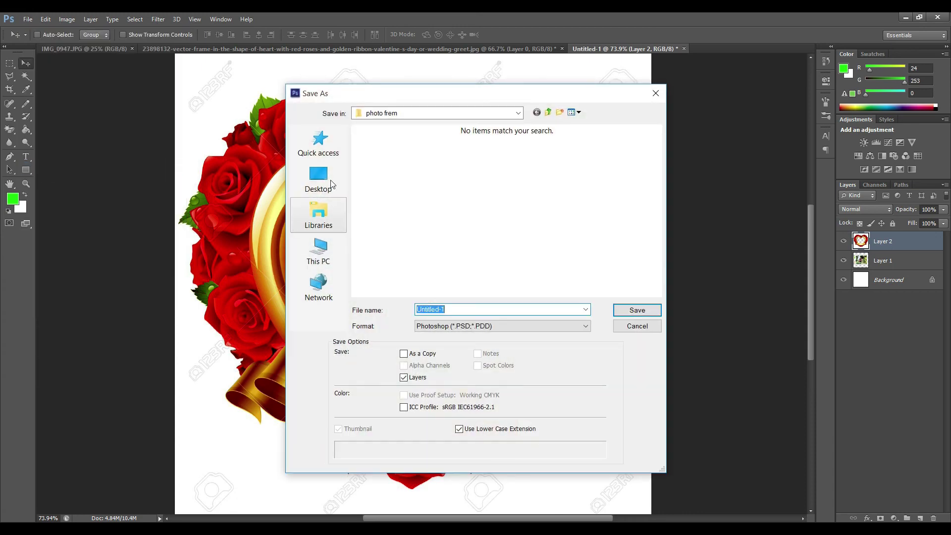
pyautogui.click(323, 177)
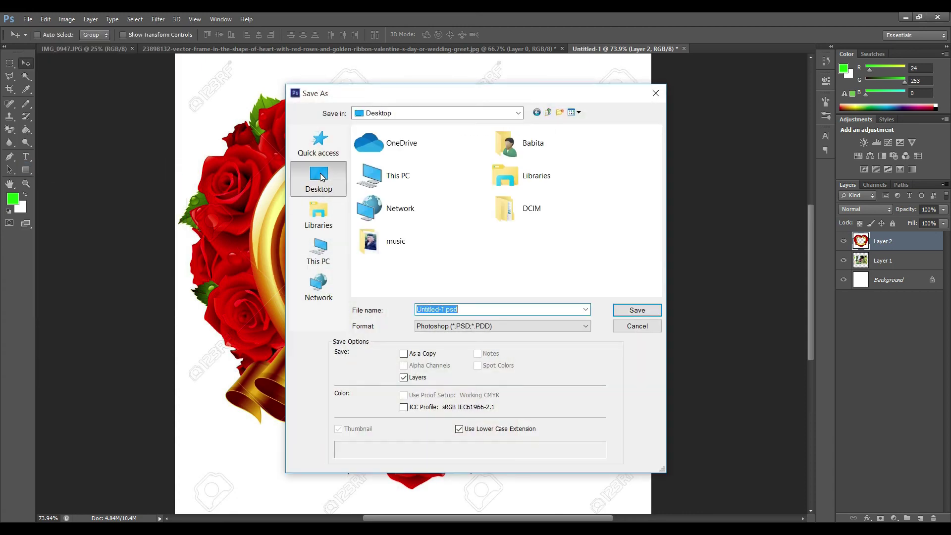
pyautogui.click(459, 309)
pyautogui.write('sfdgrg')
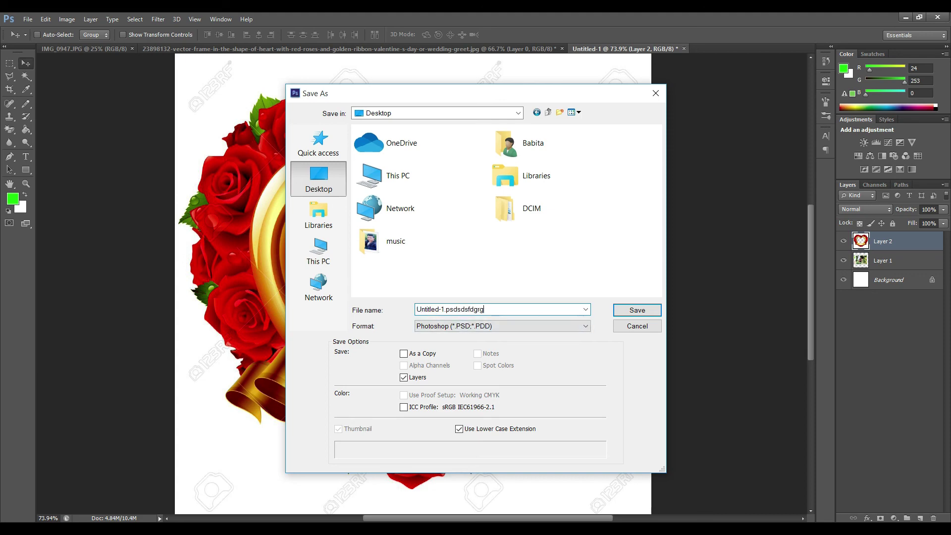
# Save as a maximum-quality JPEG, then minimize Photoshop and open Untitled-1 from the desktop
pyautogui.click(475, 327)
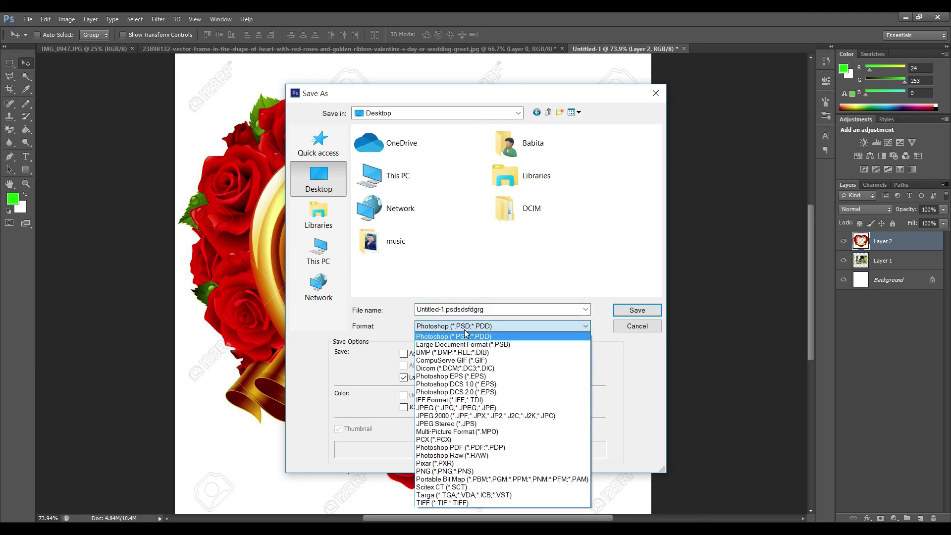
pyautogui.click(437, 408)
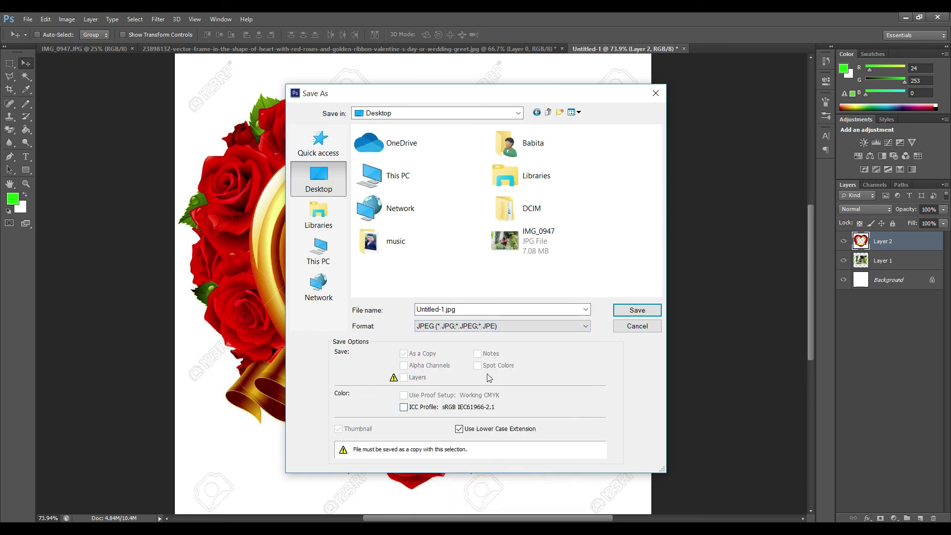
pyautogui.click(637, 310)
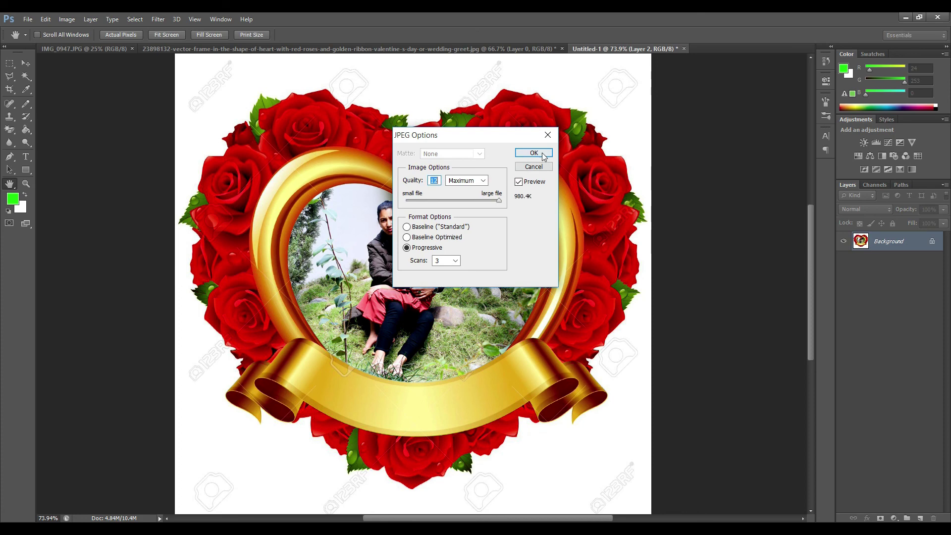
pyautogui.click(535, 153)
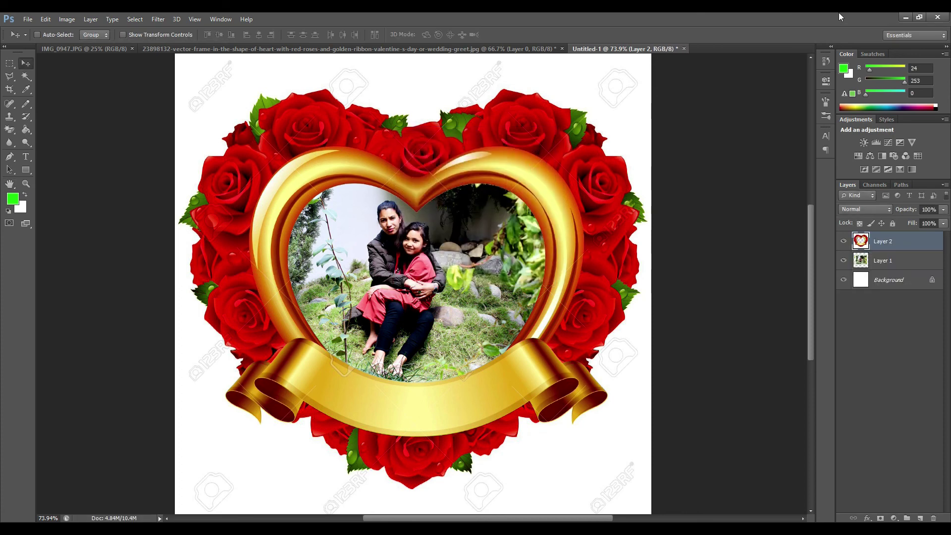
pyautogui.click(905, 17)
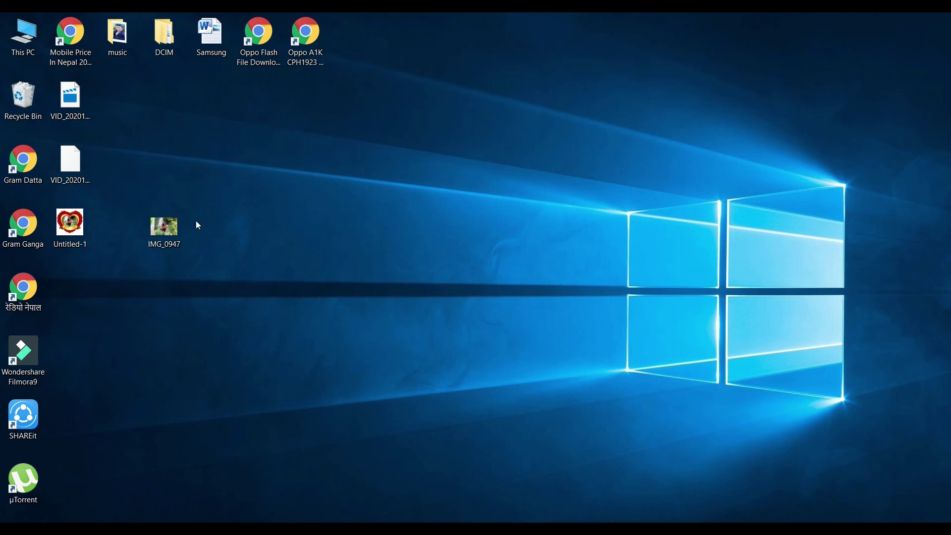
pyautogui.doubleClick(70, 224)
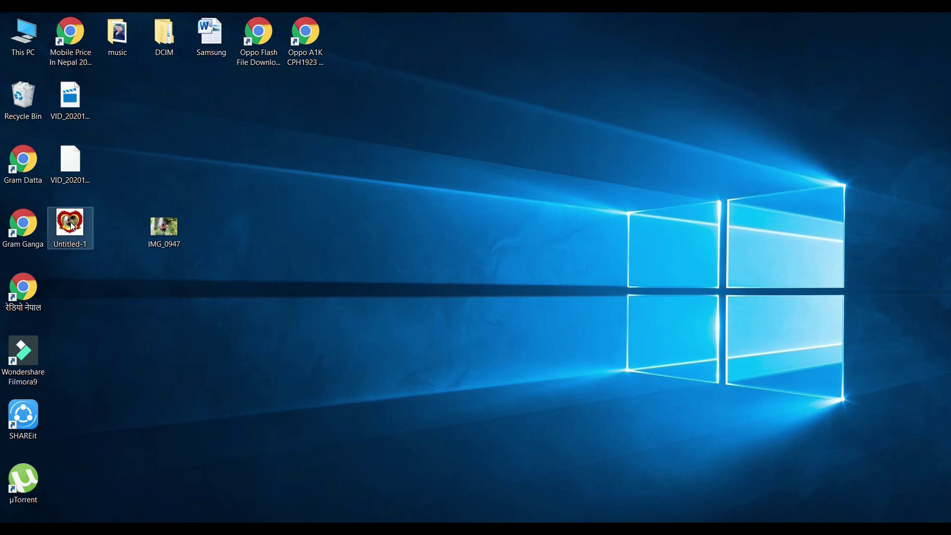